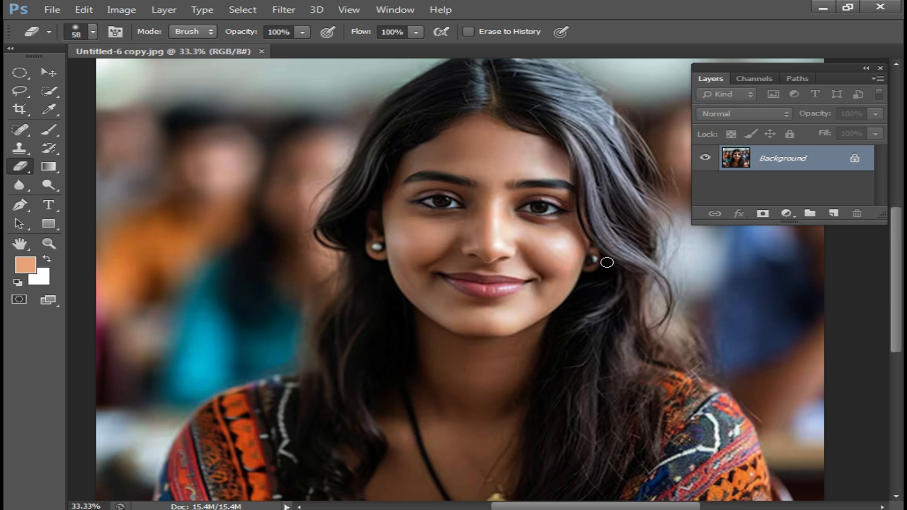
Duplicate the background layer and brighten the copy by raising the midtones of the RGB curve with Curves
key("ctrl+plus")
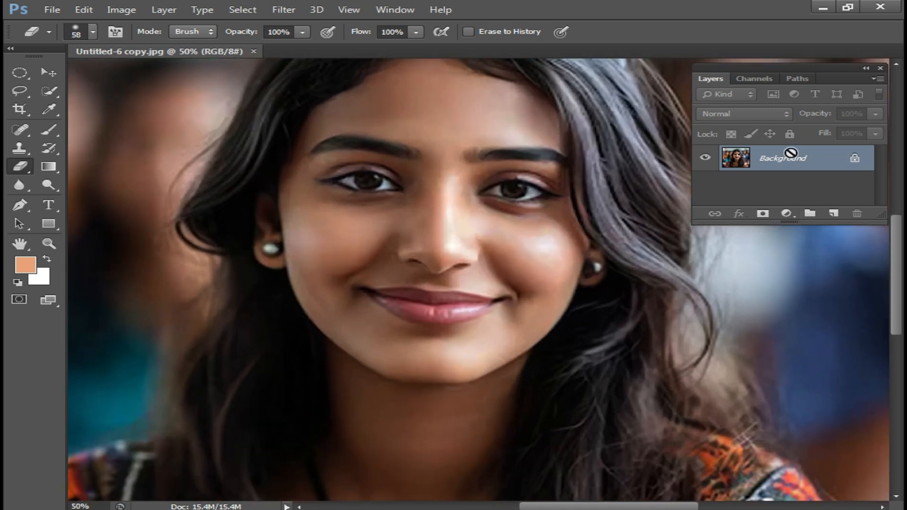
key("ctrl+j")
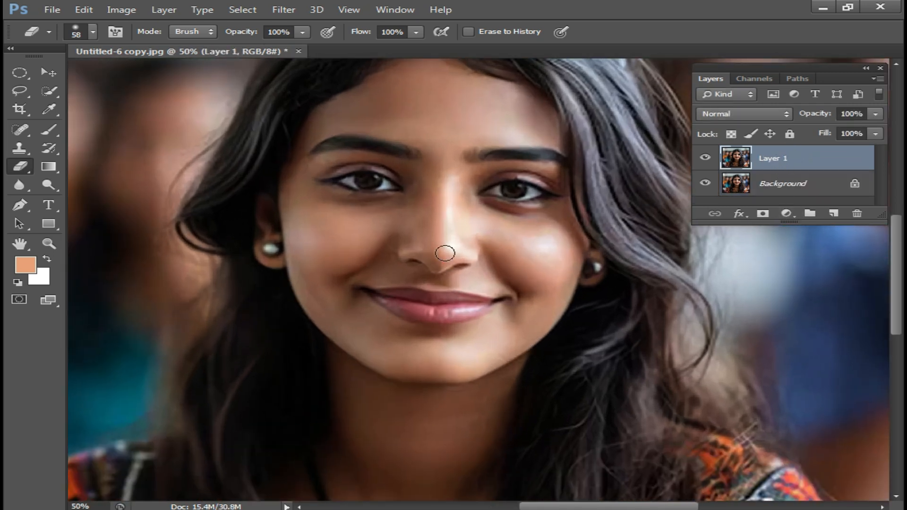
key("ctrl+m")
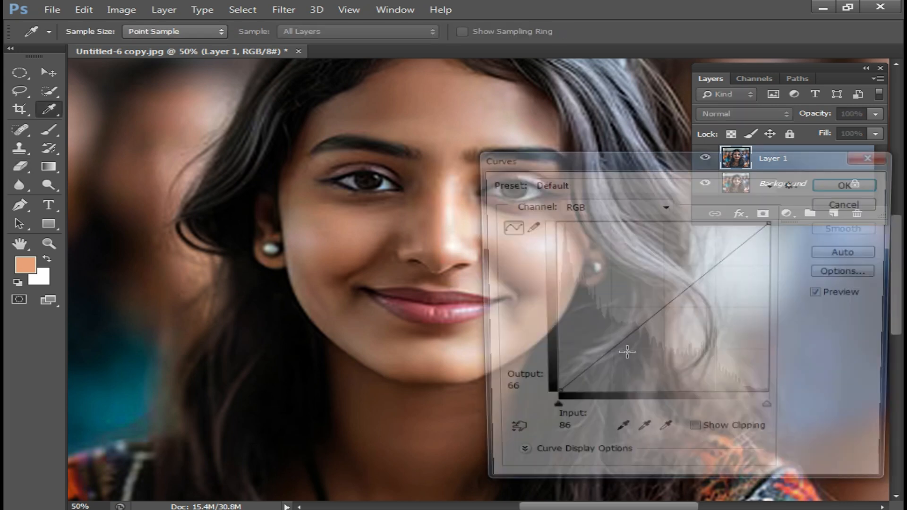
left_click_drag(673, 301, 622, 278)
left_click(851, 183)
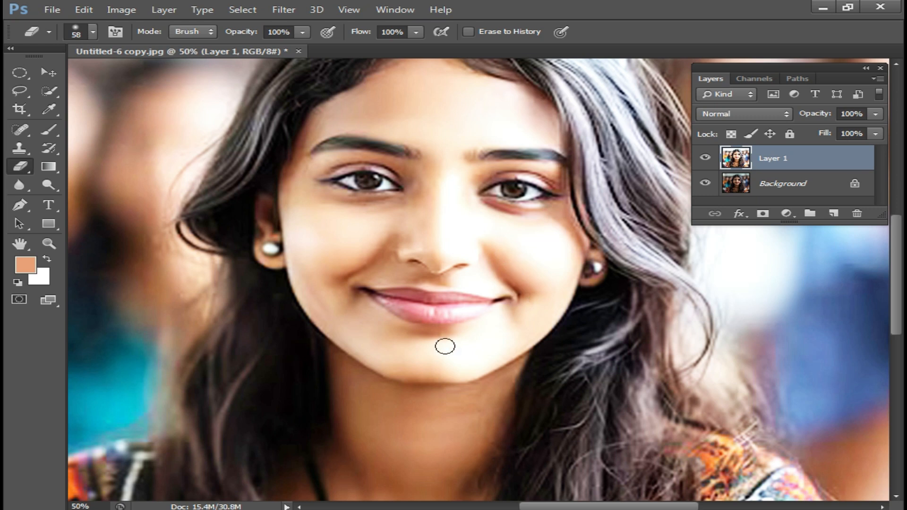
Check the brightened face and neck, and undo the Curves adjustment on the duplicated layer
scroll(429, 411, "down", 5)
scroll(303, 378, "down", 2)
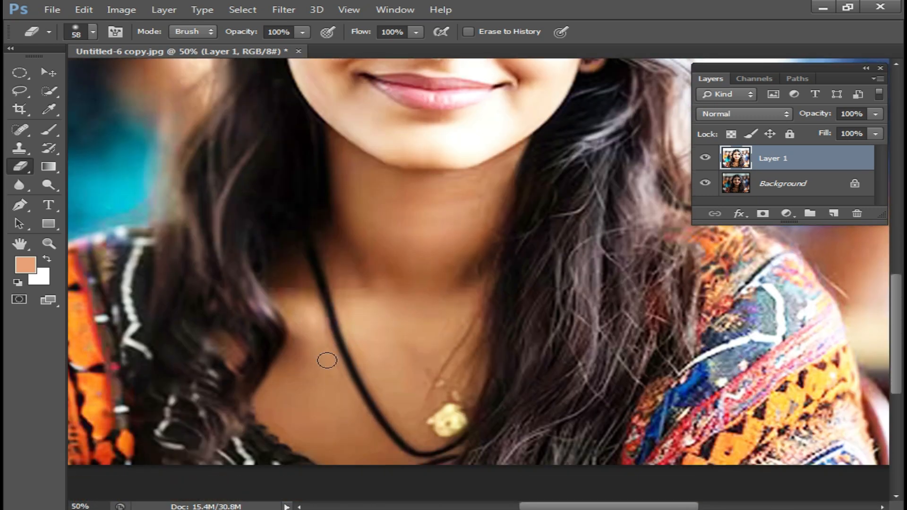
scroll(381, 330, "up", 7)
mouse_move(467, 177)
left_mouse_down()
mouse_move(469, 210)
mouse_move(500, 214)
left_mouse_up()
key("ctrl+z")
left_click_drag(458, 177, 431, 263)
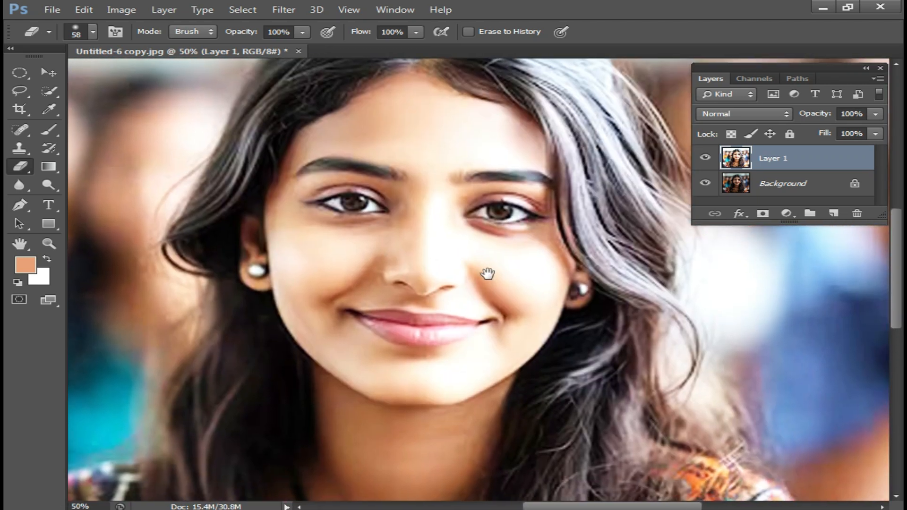
key("ctrl+alt+z")
key("ctrl+alt+z")
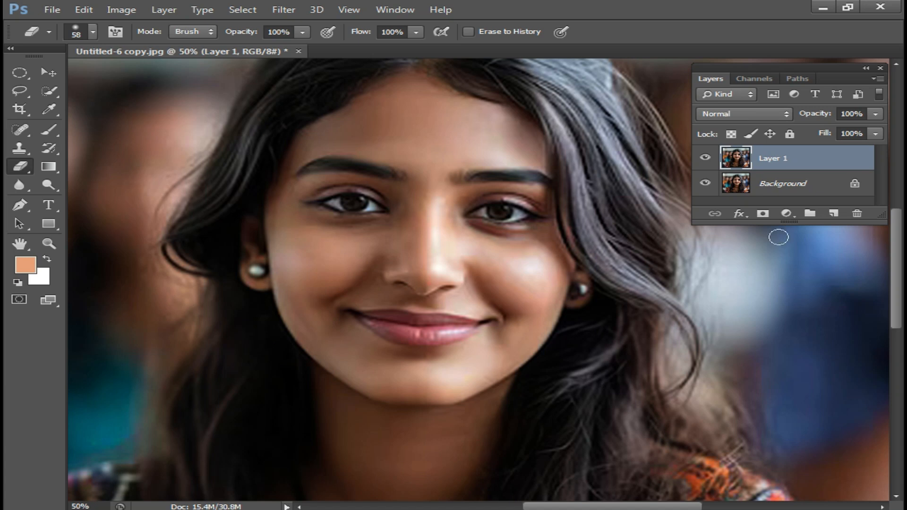
Add a white (ffffff) Solid Color fill layer above the duplicated portrait layer
left_click(787, 214)
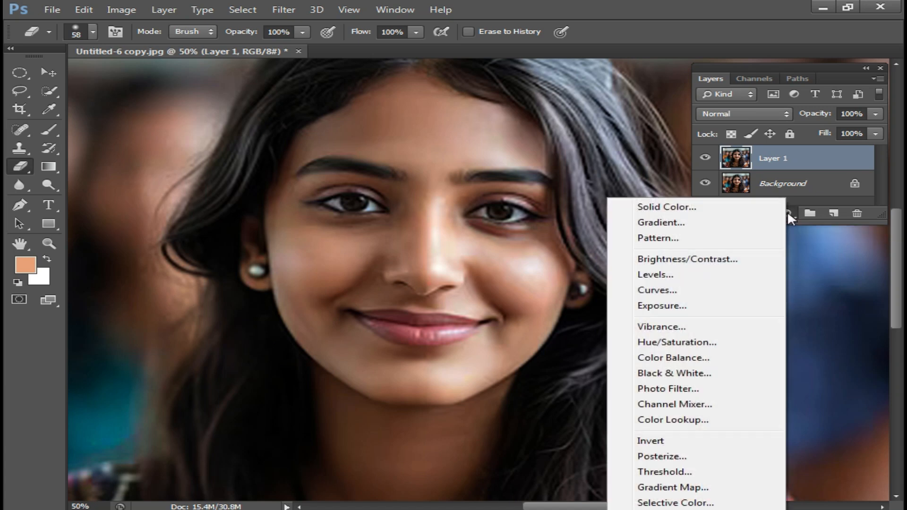
left_click(667, 207)
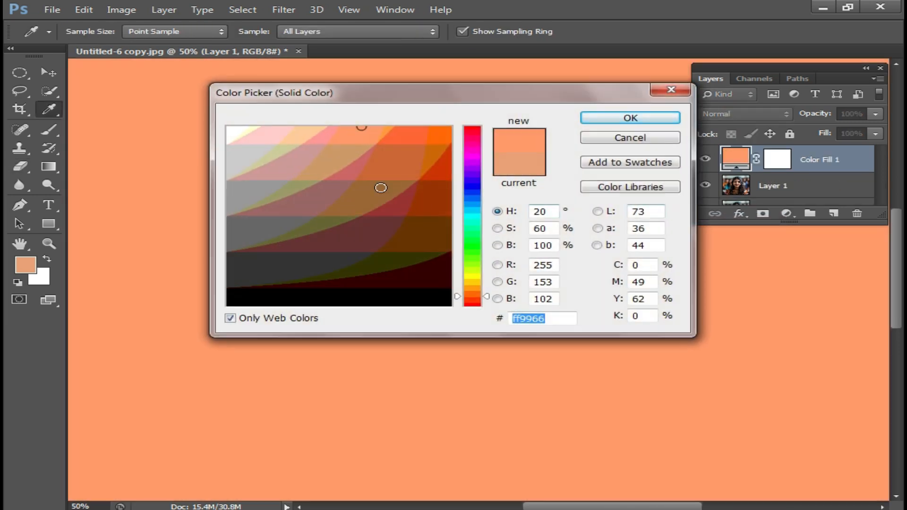
left_click(233, 133)
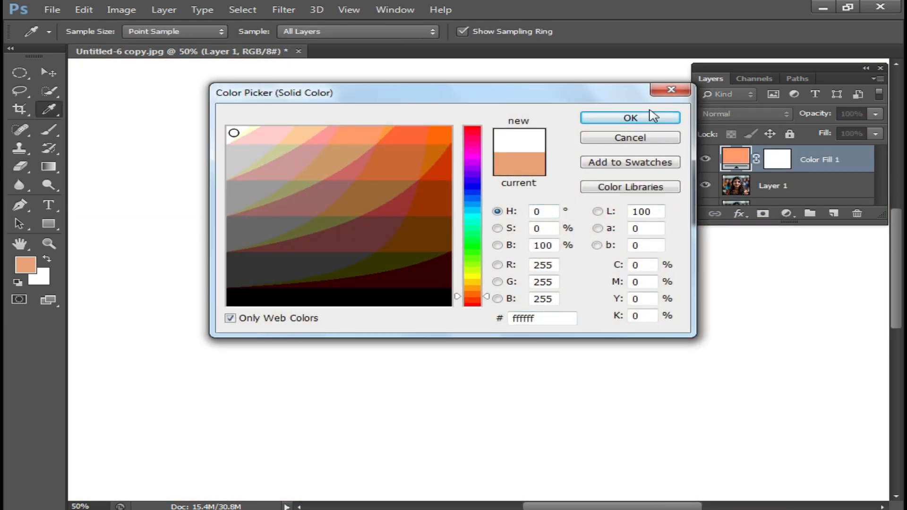
left_click(632, 117)
key("e")
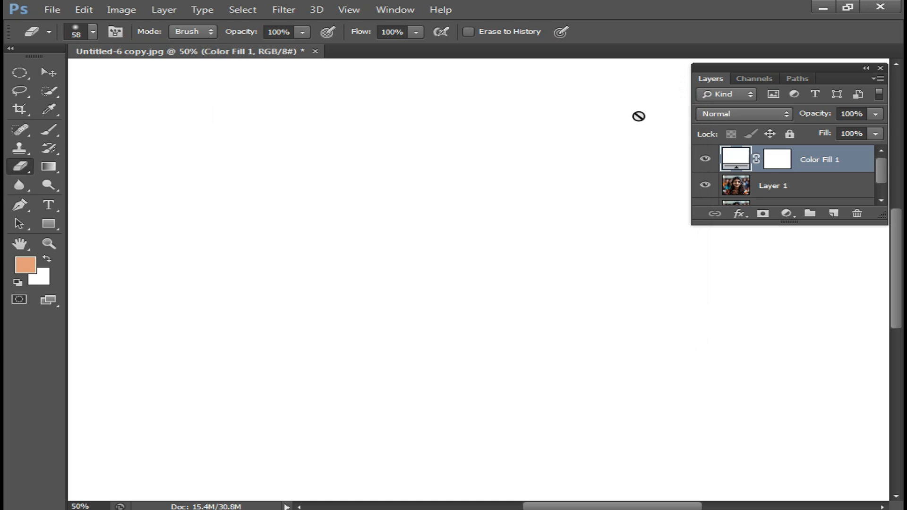
Set the white fill layer's blend mode to Soft Light
left_click(754, 113)
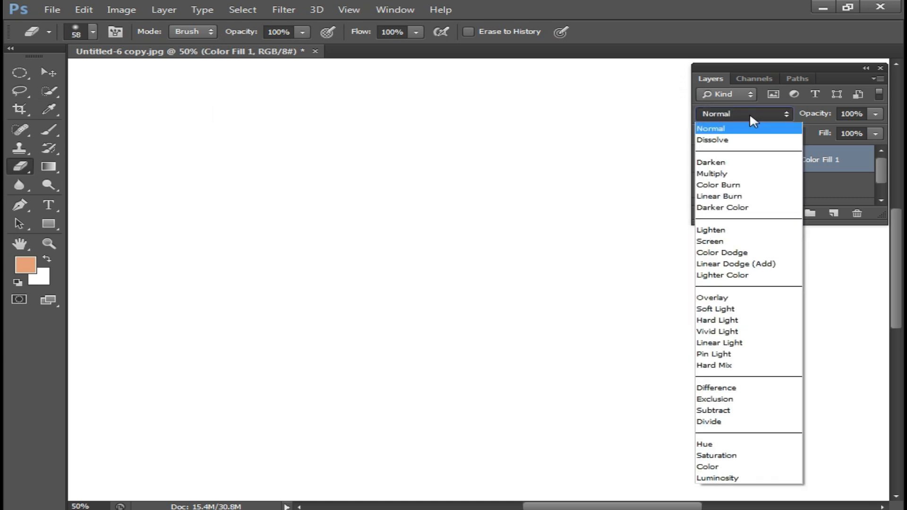
left_click(729, 310)
key("Down")
key("Down")
key("Up")
key("Up")
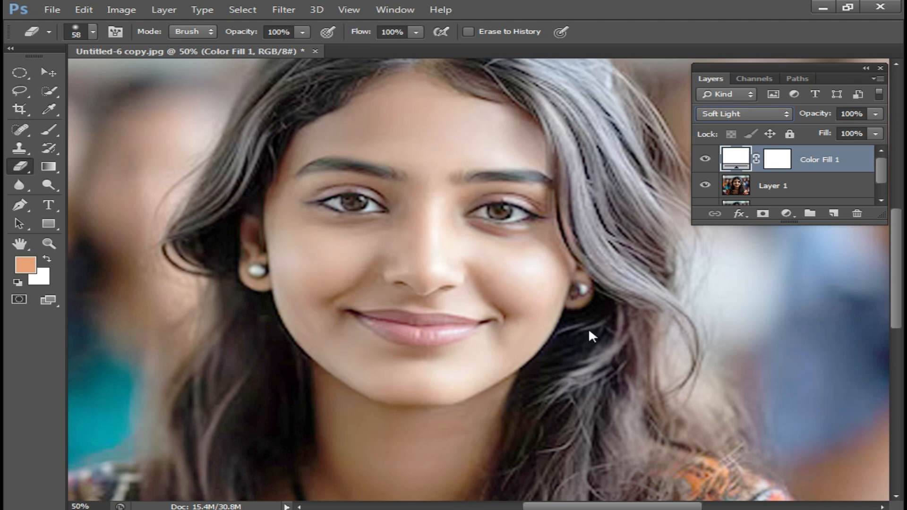
left_click(589, 331)
left_click(501, 212)
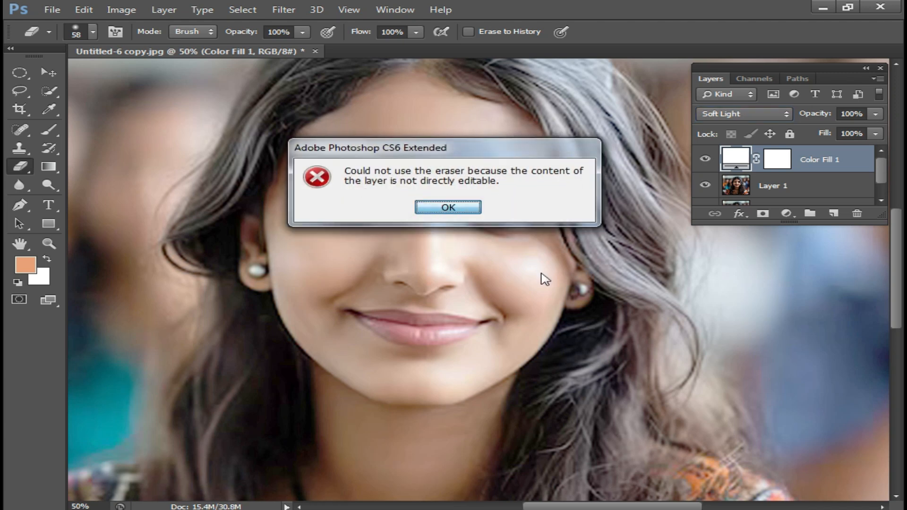
left_click(464, 208)
Look over the whole portrait and toggle the white fill layer's visibility to compare it with the original
scroll(524, 305, "down", 1)
left_click_drag(536, 341, 513, 291)
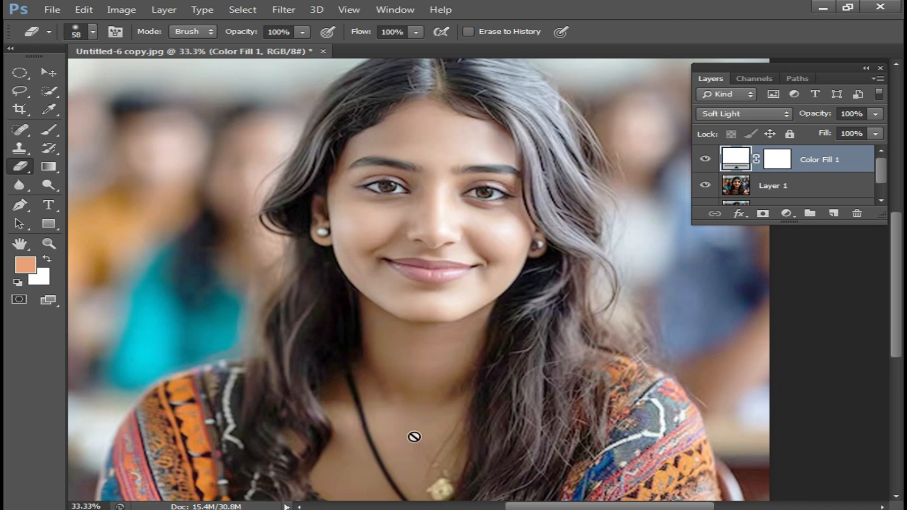
scroll(415, 437, "down", 5)
scroll(352, 343, "up", 2)
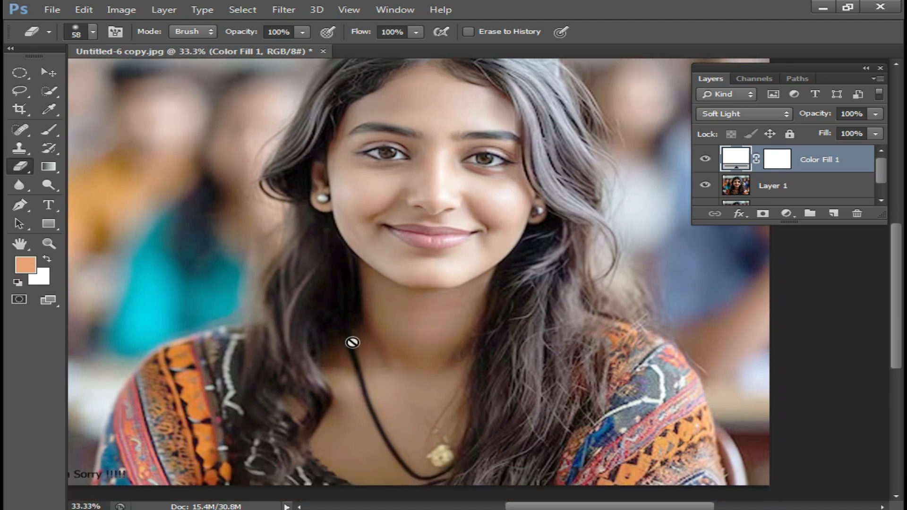
scroll(352, 343, "up", 5)
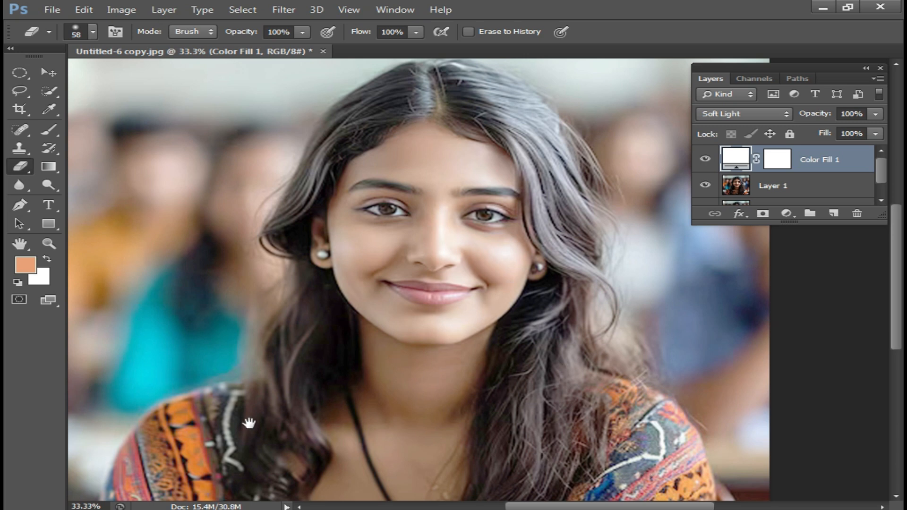
left_click(706, 159)
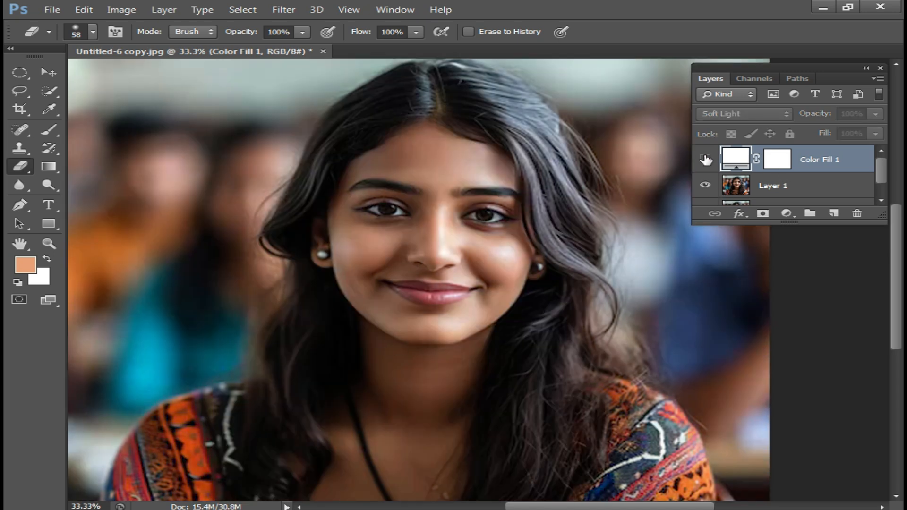
left_click(706, 160)
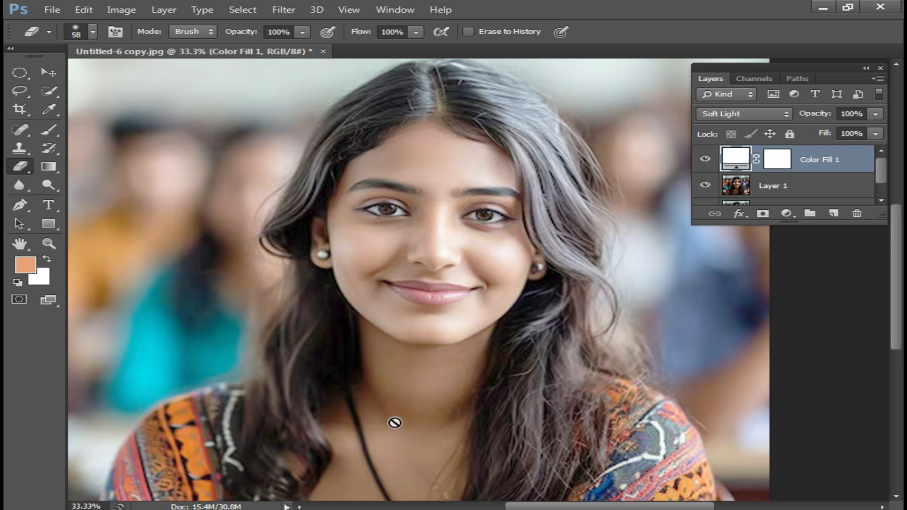
Undo all the brightening edits until only the original background layer is left
key("shift+plus")
key("shift+plus")
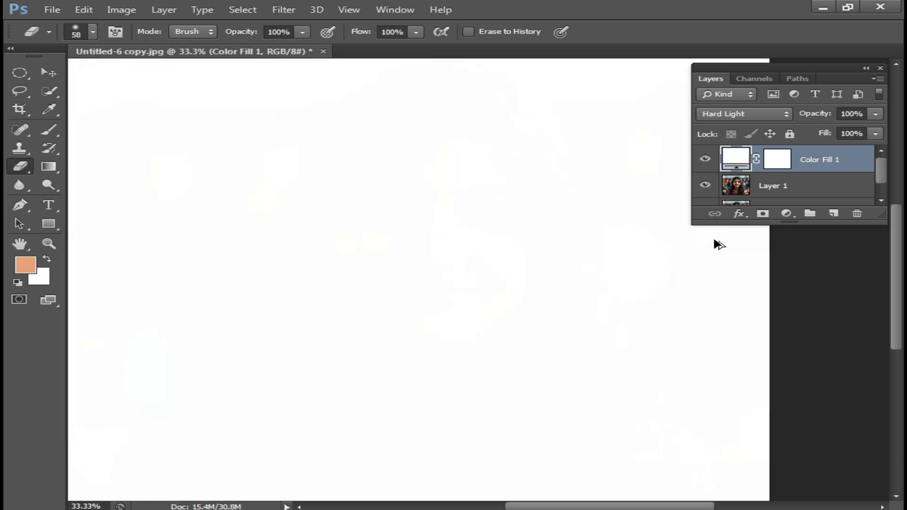
key("ctrl+alt+z")
key("ctrl+alt+z")
key("ctrl+alt+z")
key("ctrl+alt+z")
key("ctrl+alt+z")
key("ctrl+alt+z")
key("ctrl+alt+z")
key("ctrl+alt+z")
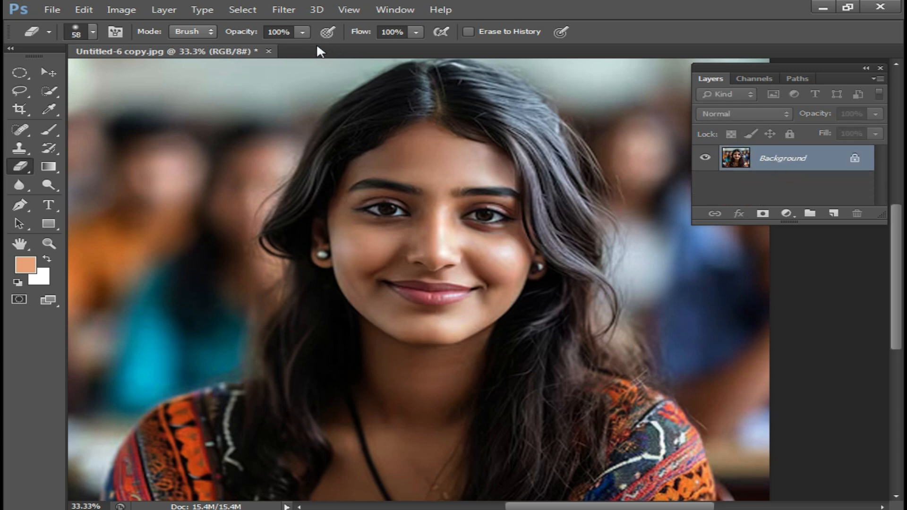
Show the Actions panel as a floating, enlarged panel below the layers and collapse the Default Actions set
left_click(399, 9)
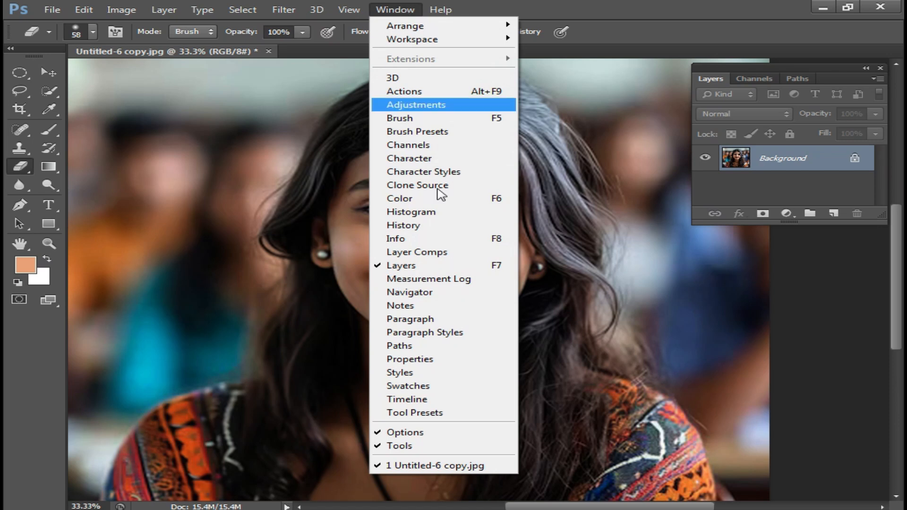
left_click(415, 93)
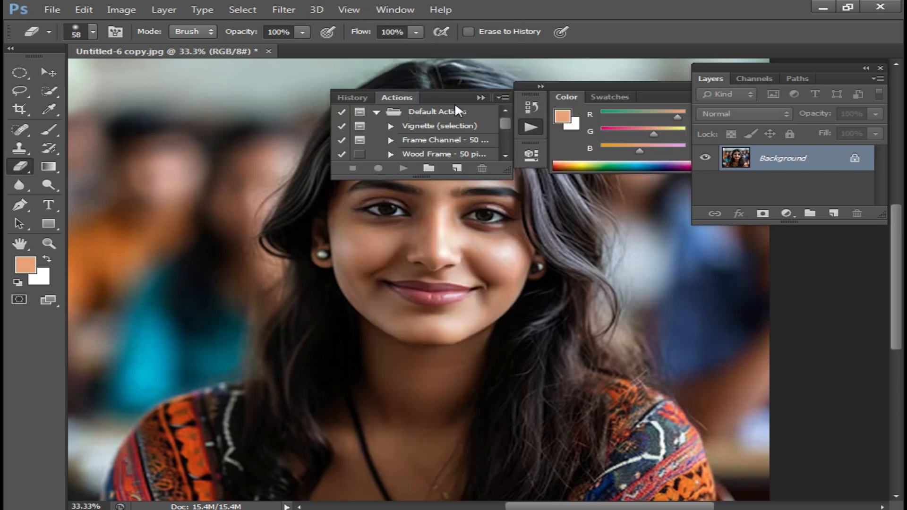
left_click_drag(431, 96, 642, 317)
mouse_move(613, 89)
left_mouse_down()
mouse_move(585, 110)
mouse_move(424, 171)
left_mouse_up()
left_click(566, 155)
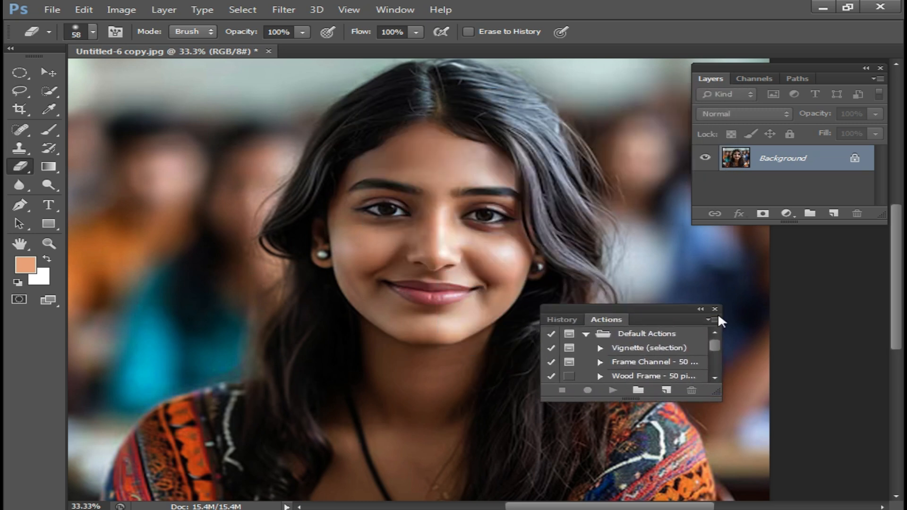
left_click_drag(646, 305, 720, 263)
left_click_drag(794, 358, 834, 469)
left_click(659, 292)
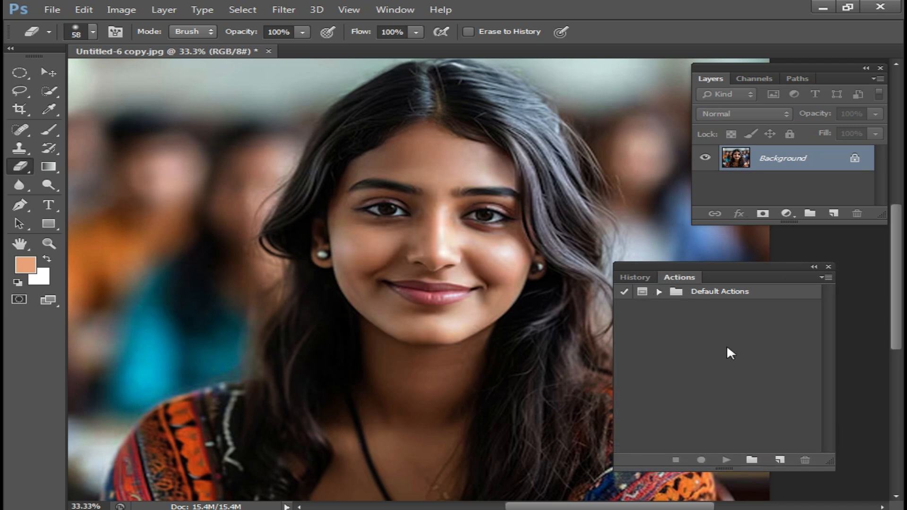
left_click_drag(759, 268, 766, 250)
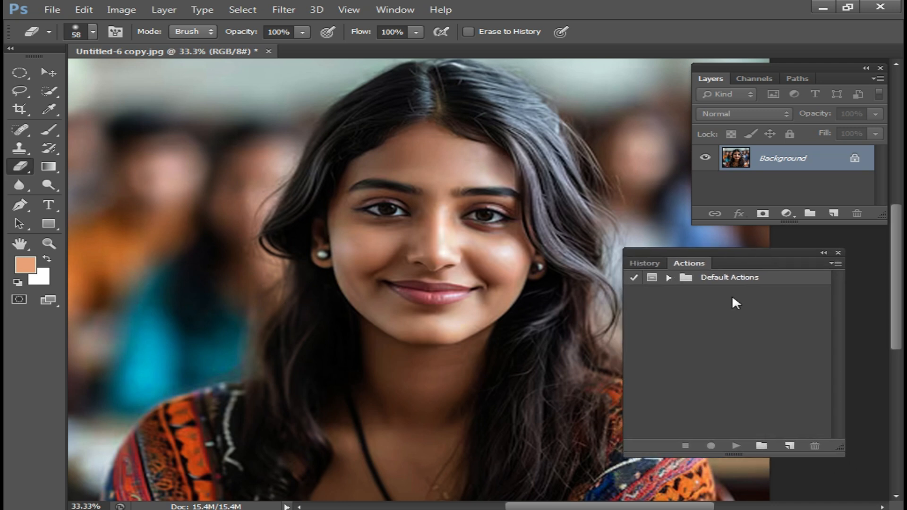
Create a new action set named Set 1
left_click(762, 447)
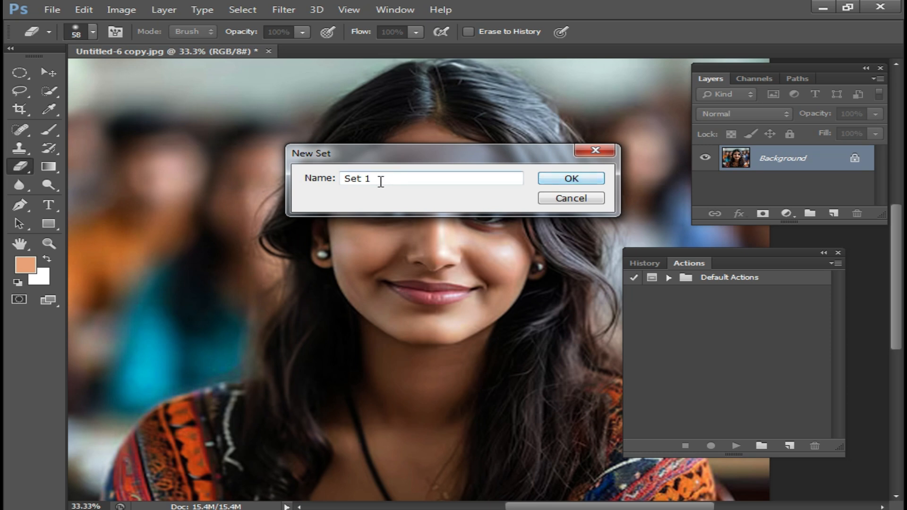
left_click(572, 178)
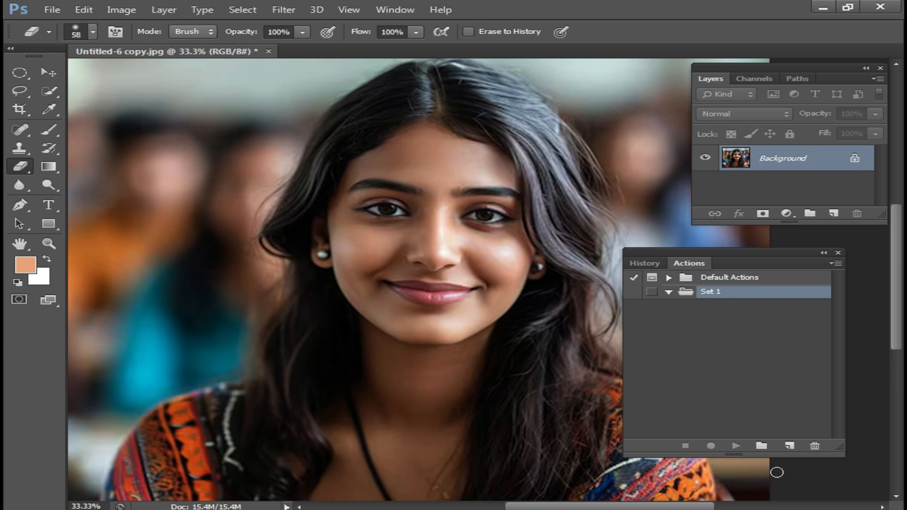
left_click_drag(753, 249, 774, 250)
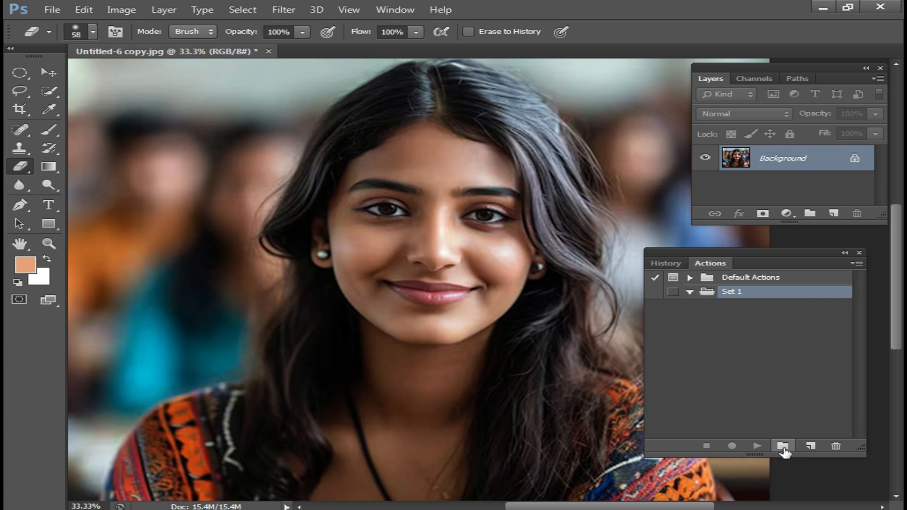
Create Action 1 in Set 1 with function key F12 assigned and start recording it
left_click(812, 446)
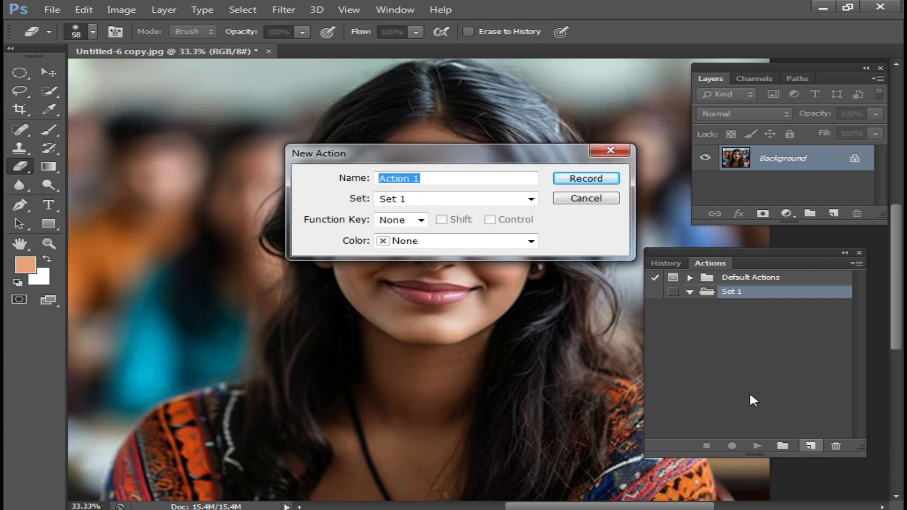
left_click_drag(479, 154, 452, 154)
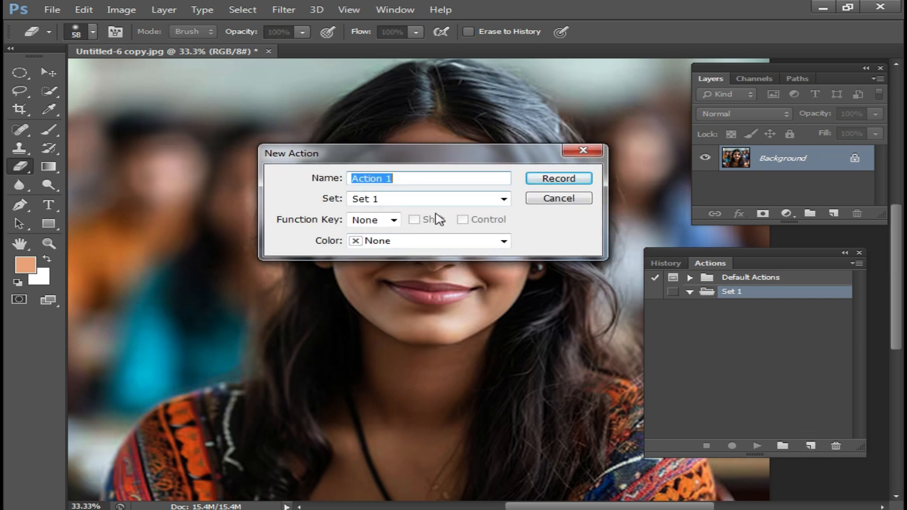
left_click(394, 221)
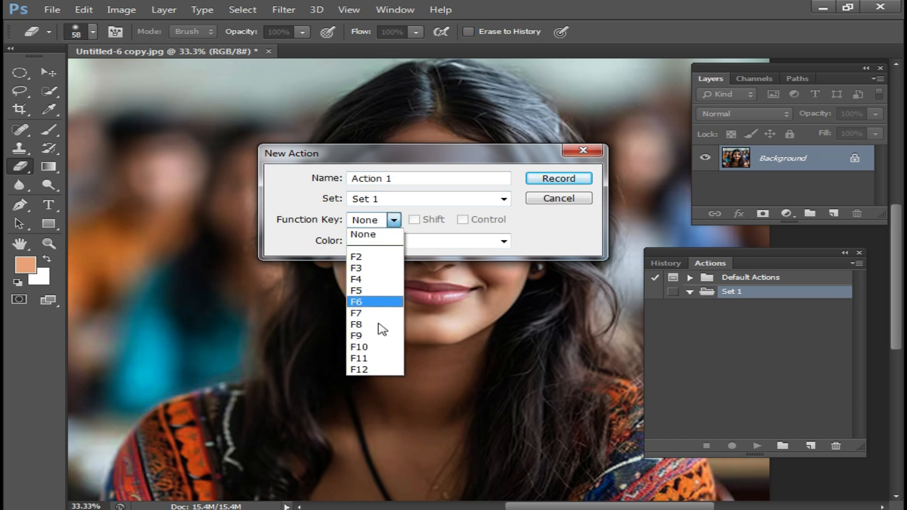
left_click(367, 370)
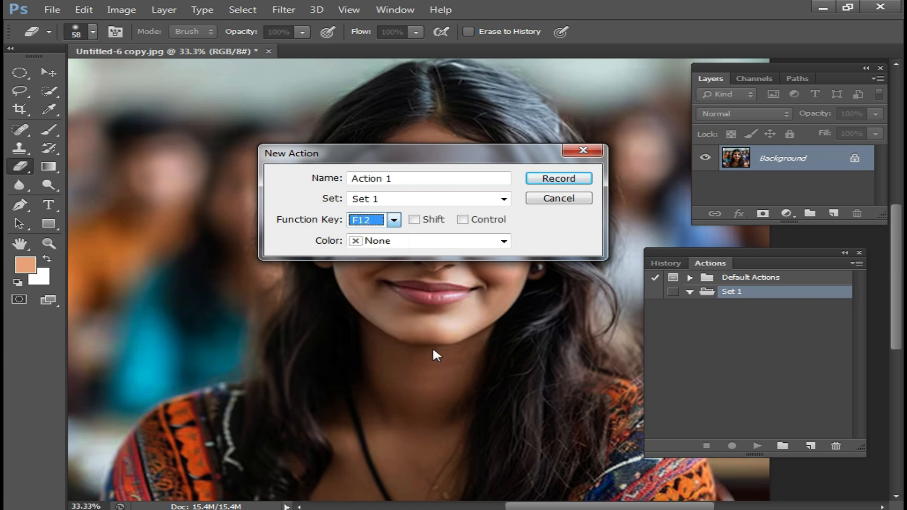
left_click(560, 182)
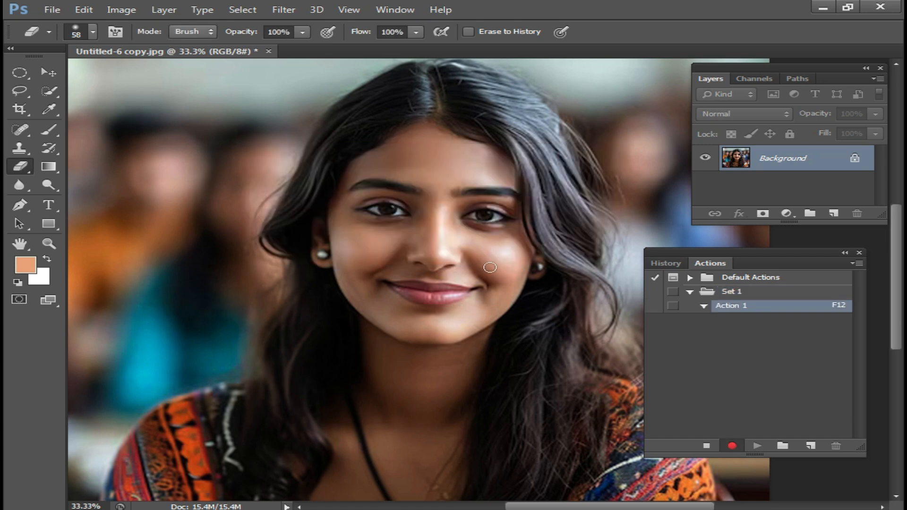
Add a Solid Color fill layer above the background with the colour white (ffffff)
left_click(789, 214)
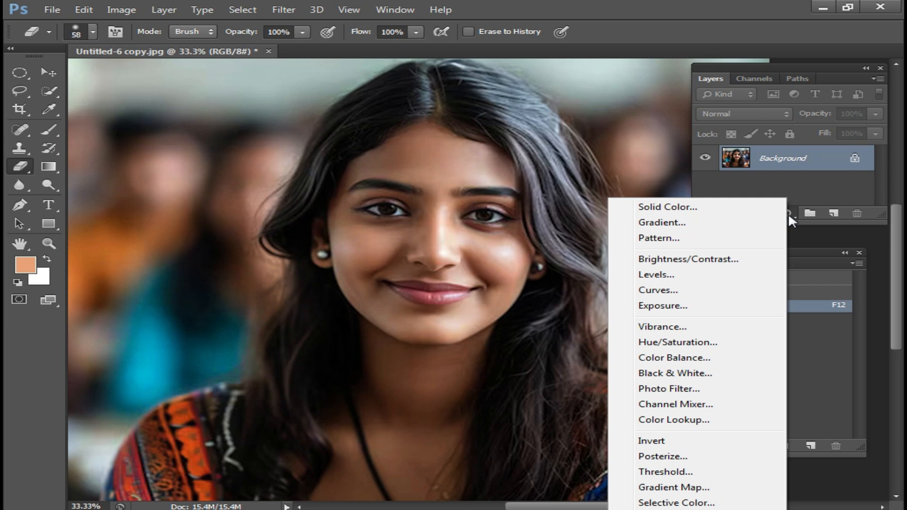
left_click(643, 207)
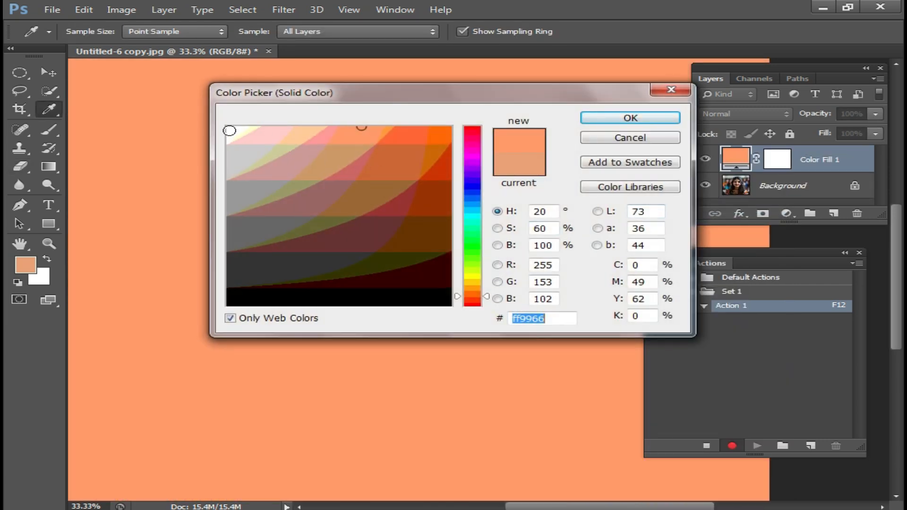
left_click(230, 130)
left_click(635, 119)
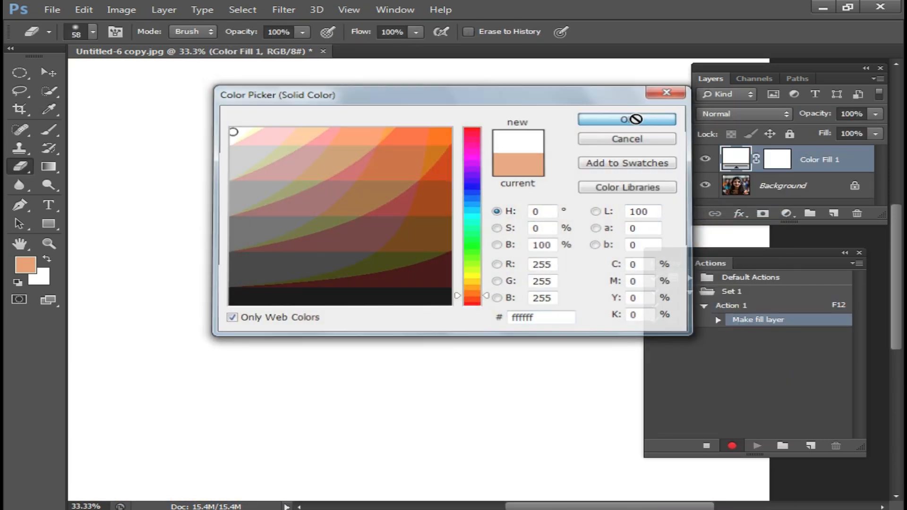
Set the white fill layer's blend mode to Soft Light and stop recording the action
left_click(762, 113)
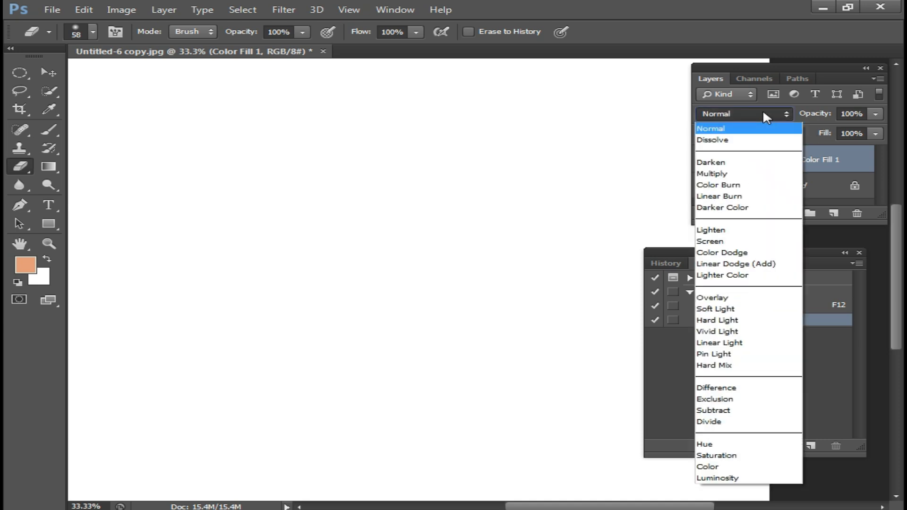
left_click(718, 309)
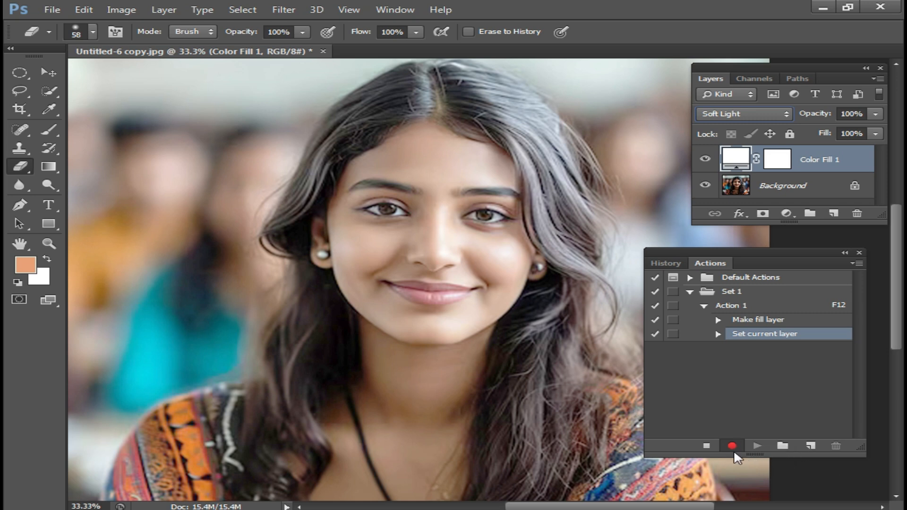
left_click(706, 450)
Close the portrait document without saving and close the floating Actions panel
left_click(323, 51)
left_click(481, 209)
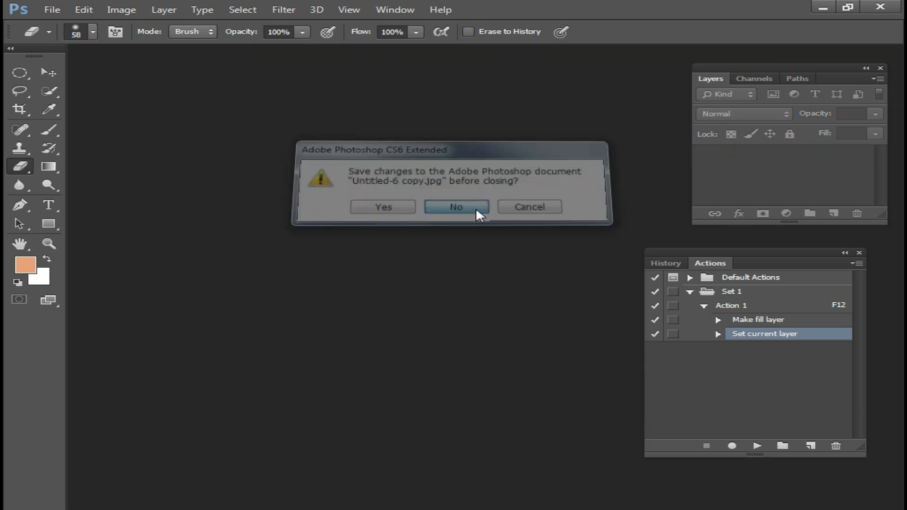
left_click(860, 253)
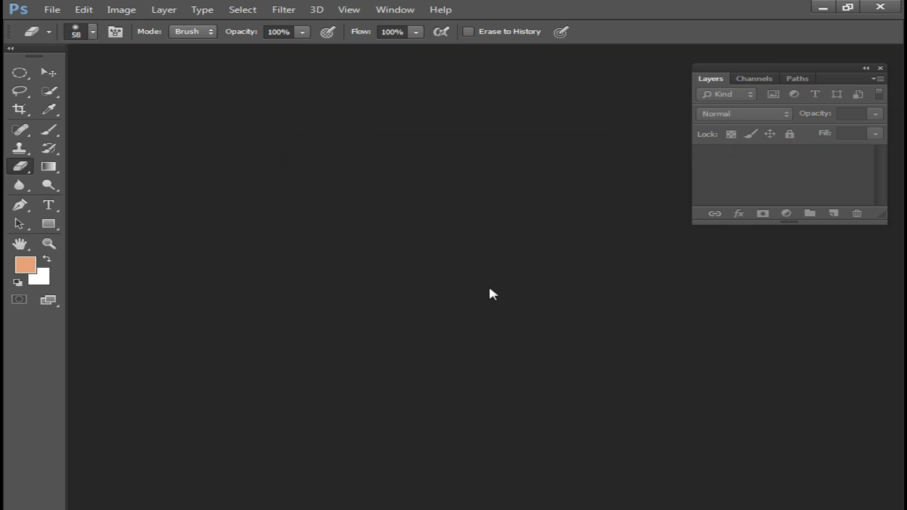
Reopen Untitled-6 copy.jpg and run the recorded brightening action on it with its function key
double_click(489, 285)
scroll(724, 321, "down", 10)
left_click(549, 353)
double_click(549, 353)
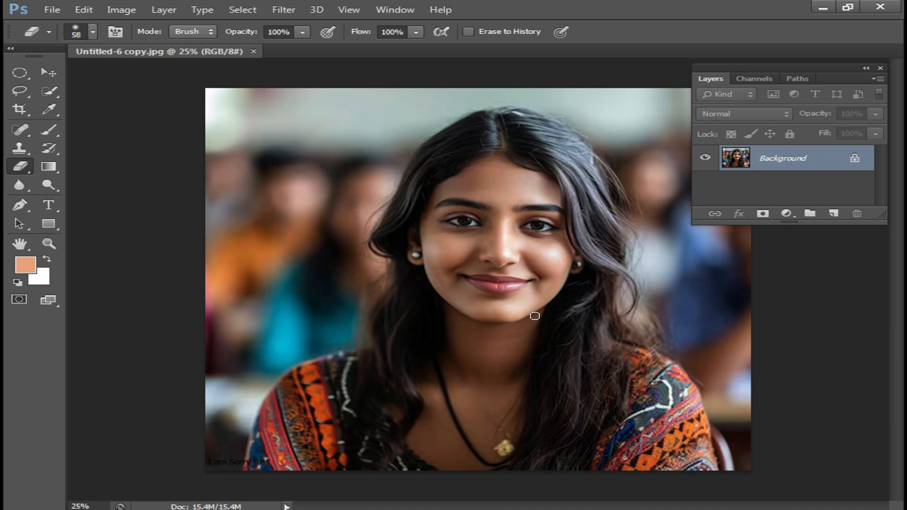
key("F2")
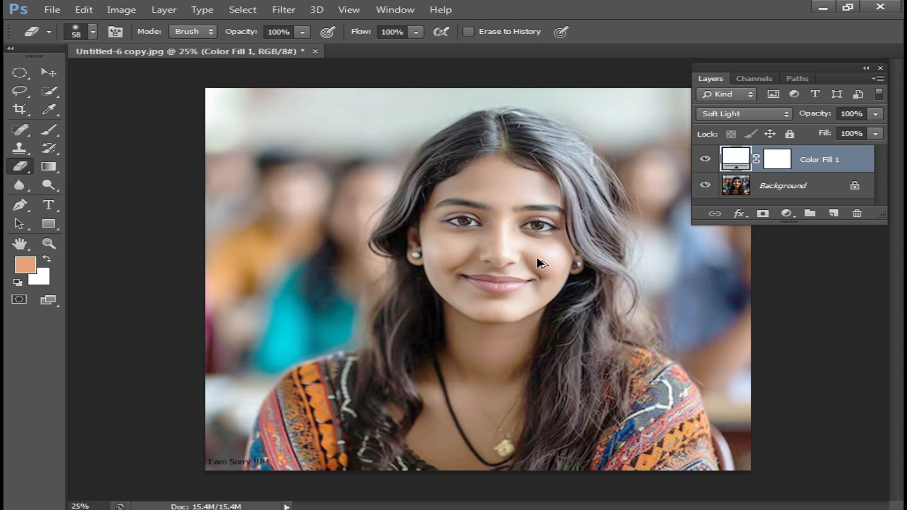
Undo the action's Soft Light change and close Untitled-6 copy.jpg without saving
key("ctrl+z")
left_click(315, 51)
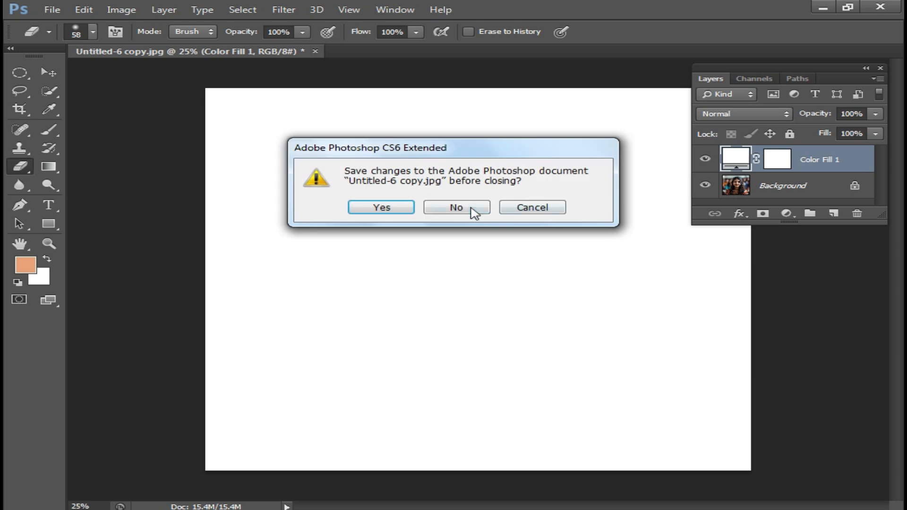
left_click(456, 206)
Open the portrait IMG_5419a.jpg and run the recorded brightening action on it
key("ctrl+o")
scroll(486, 318, "down", 8)
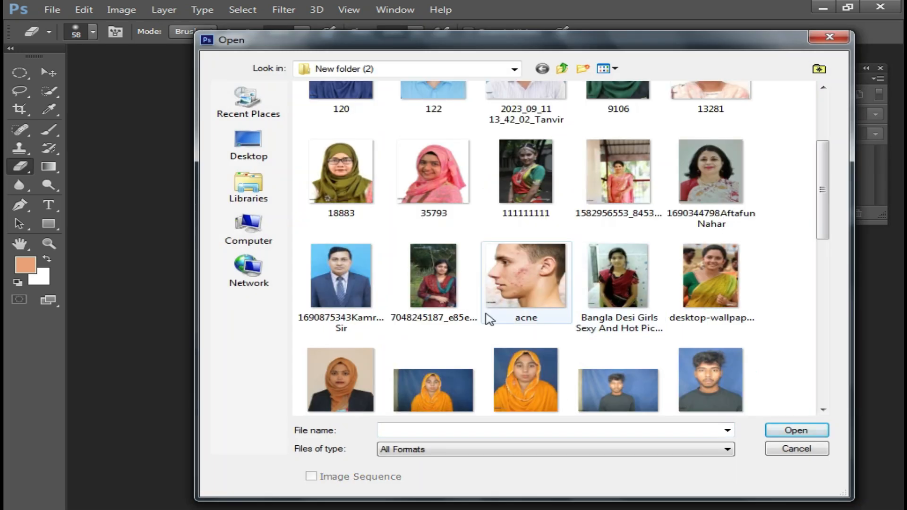
double_click(427, 284)
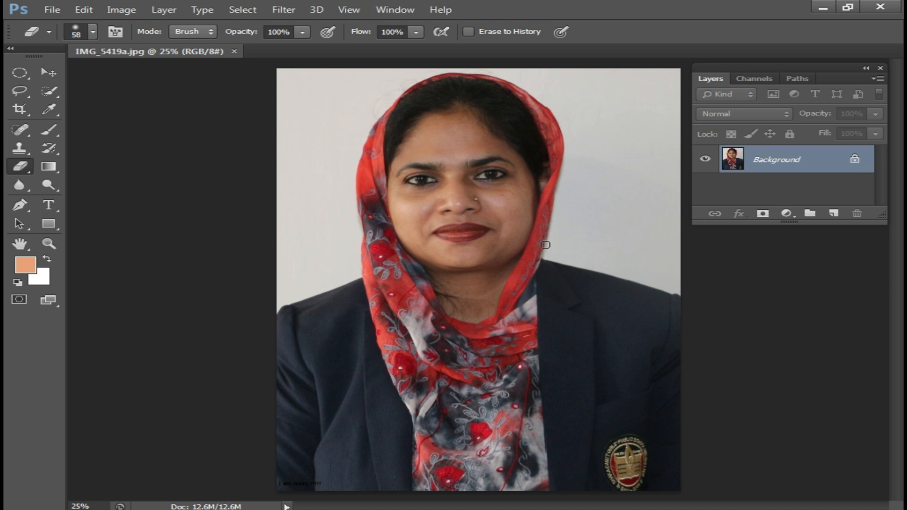
key("F2")
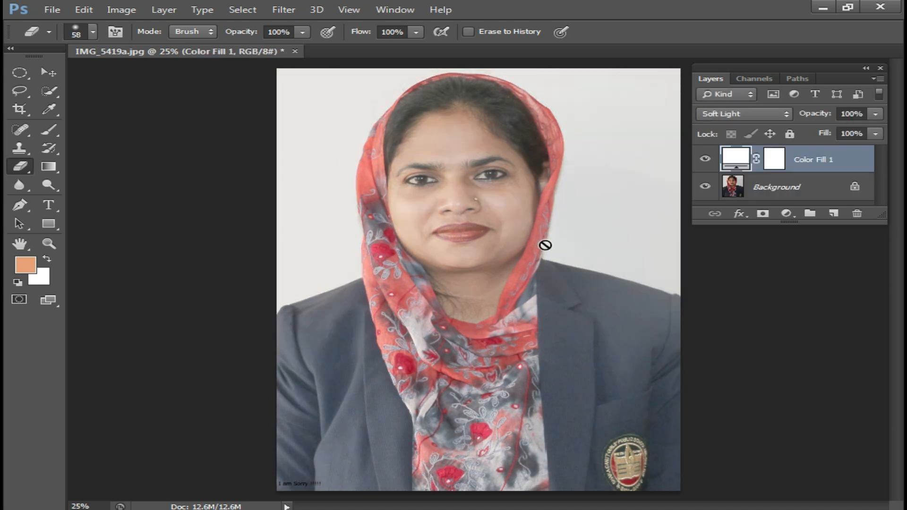
Merge the white Soft Light fill layer into the portrait's background layer
left_click(434, 202, "ctrl")
left_click(511, 258, "ctrl")
left_click_drag(491, 326, 396, 355)
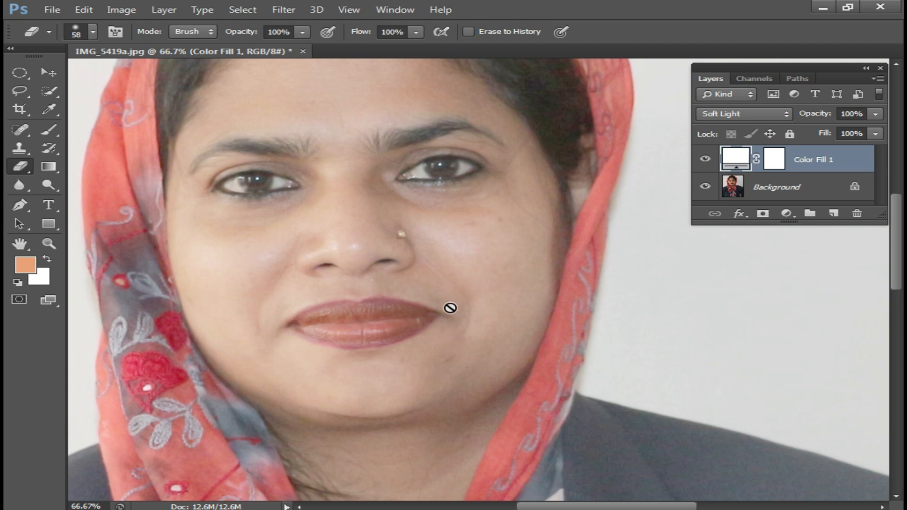
scroll(450, 308, "down", 1)
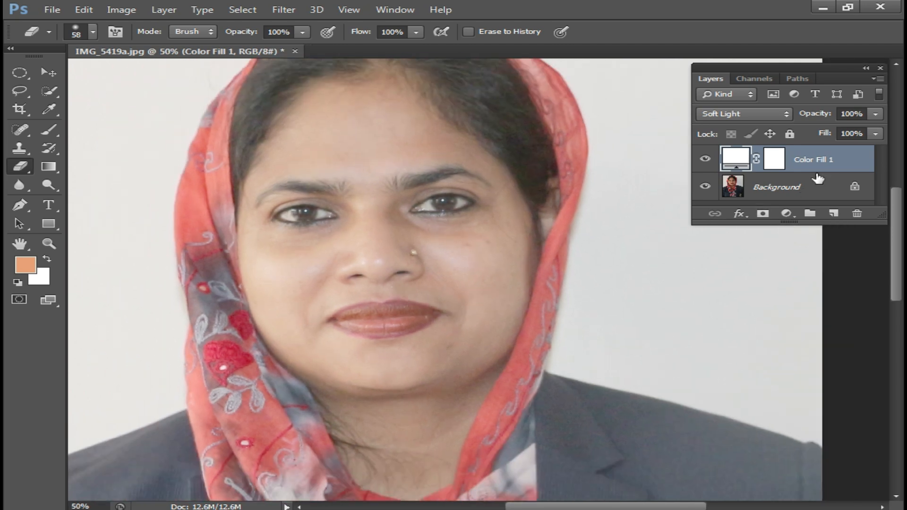
key("Delete")
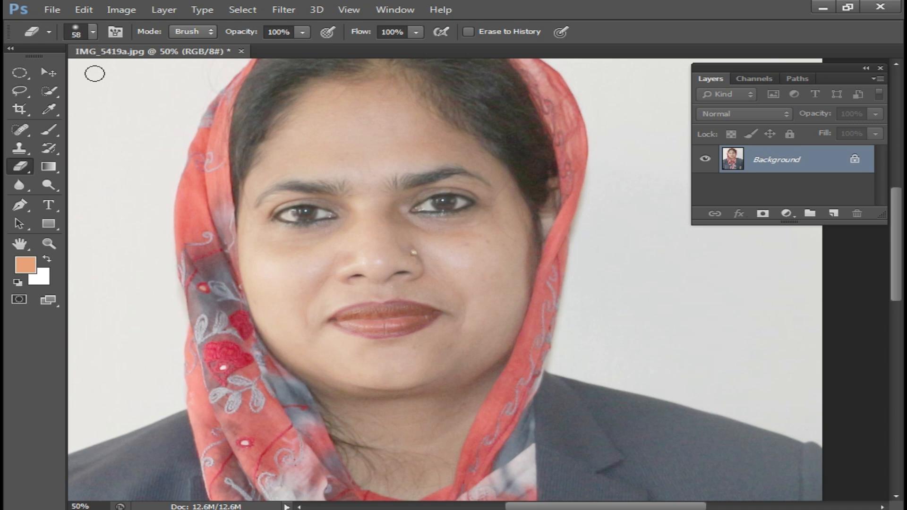
Apply a Brightness/Contrast adjustment to the merged portrait with brightness 0 and contrast 80
left_click(119, 13)
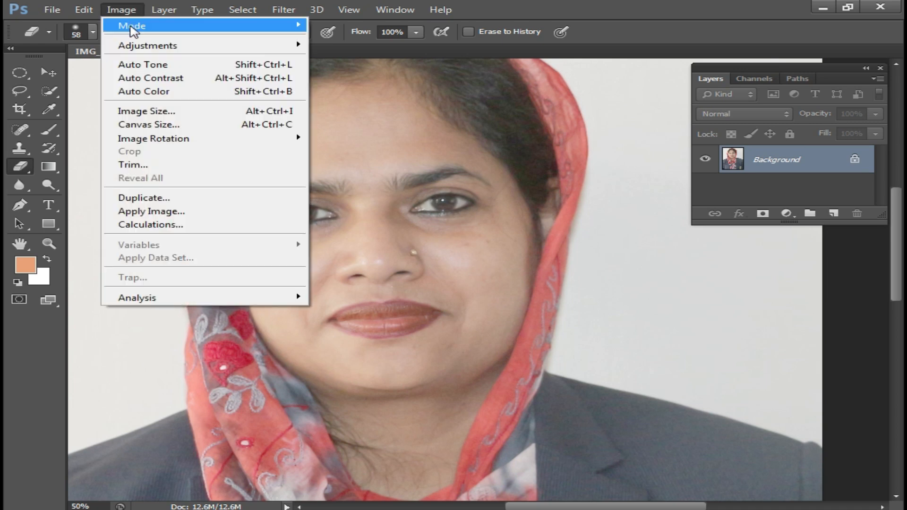
mouse_move(162, 49)
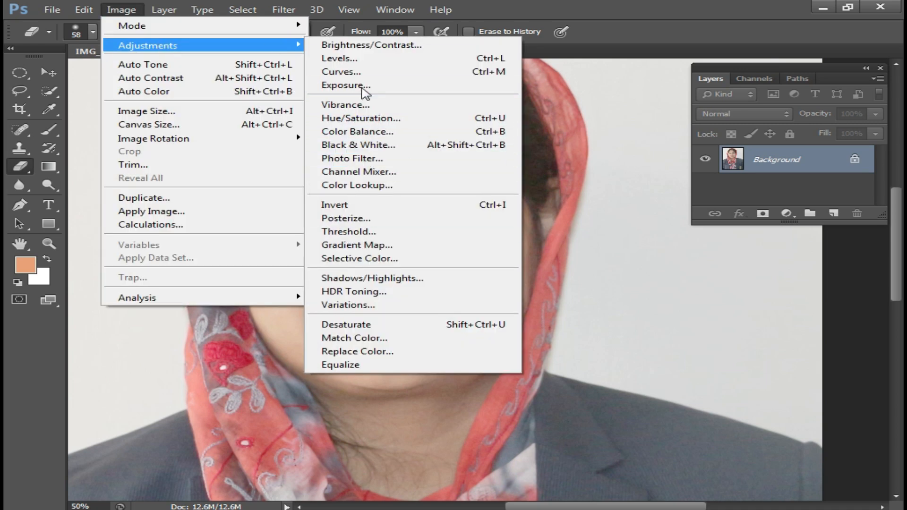
left_click(406, 47)
left_click_drag(378, 130, 509, 230)
left_click_drag(552, 303, 579, 299)
left_click_drag(546, 270, 541, 269)
left_click_drag(586, 307, 617, 305)
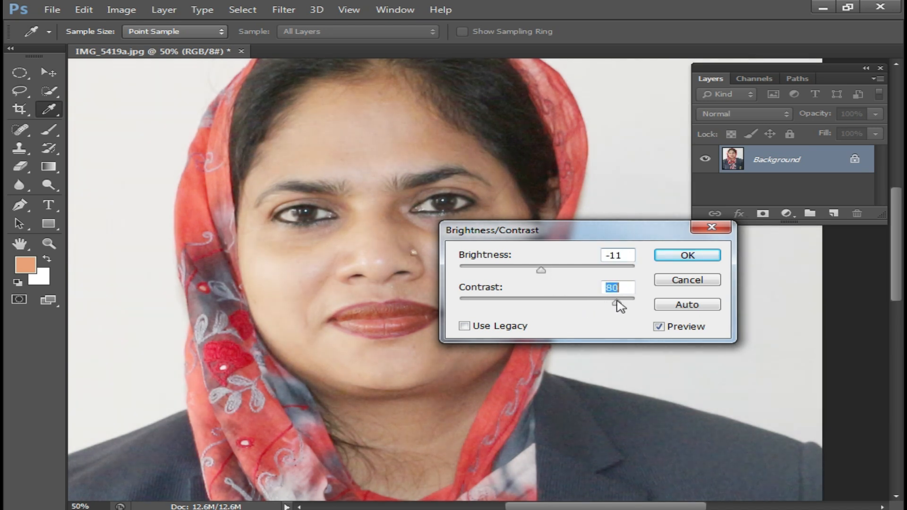
left_click(546, 270)
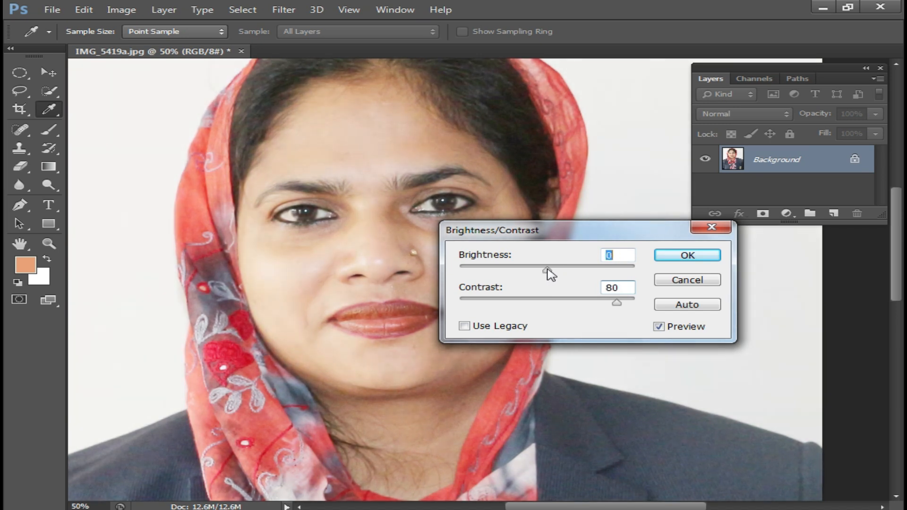
left_click(690, 258)
key("e")
key("ctrl+minus")
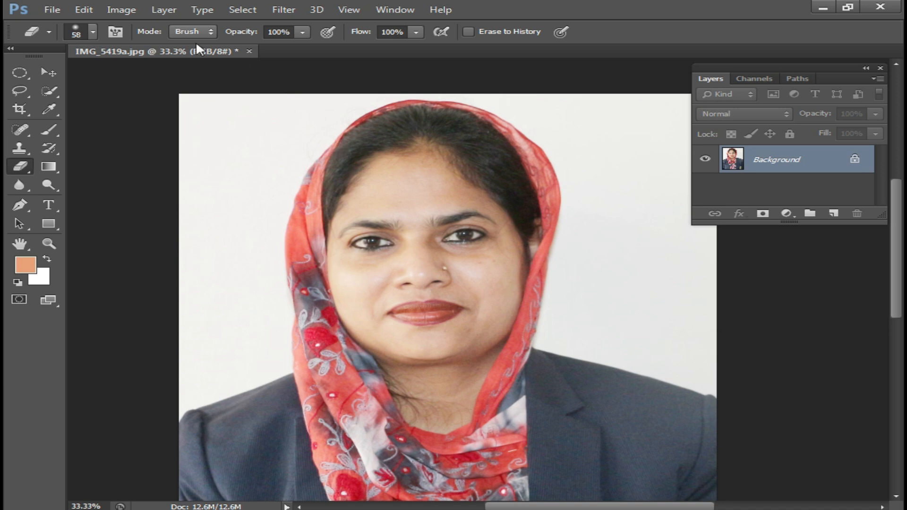
Float the IMG_5419a.jpg document in its own window and close it without saving
left_click_drag(197, 58, 198, 80)
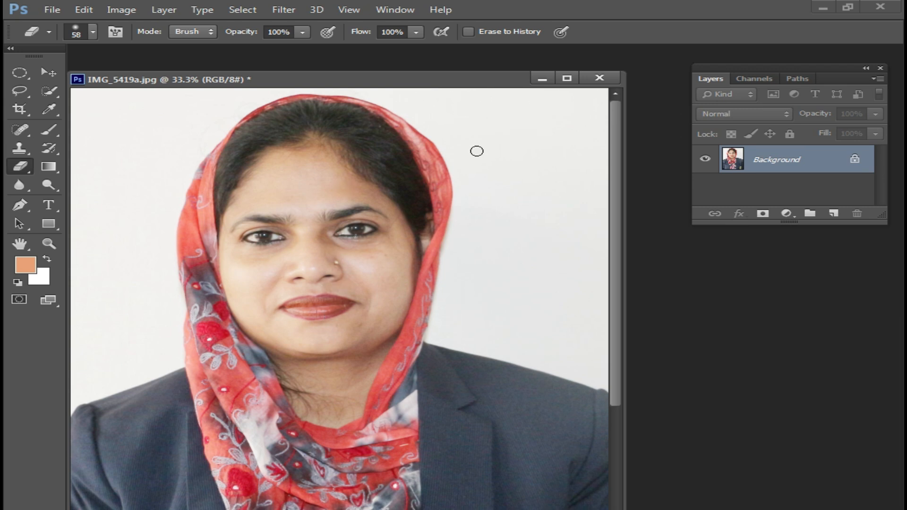
left_click(608, 81)
left_click(457, 207)
Open the dark outdoor portrait 111111111.jpg and run the recorded brightening action on it
double_click(504, 280)
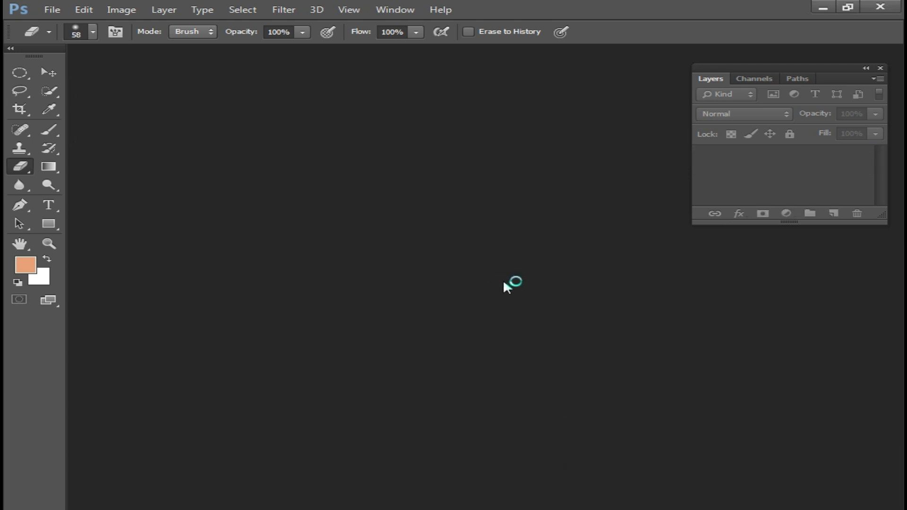
scroll(776, 283, "down", 5)
scroll(775, 283, "up", 1)
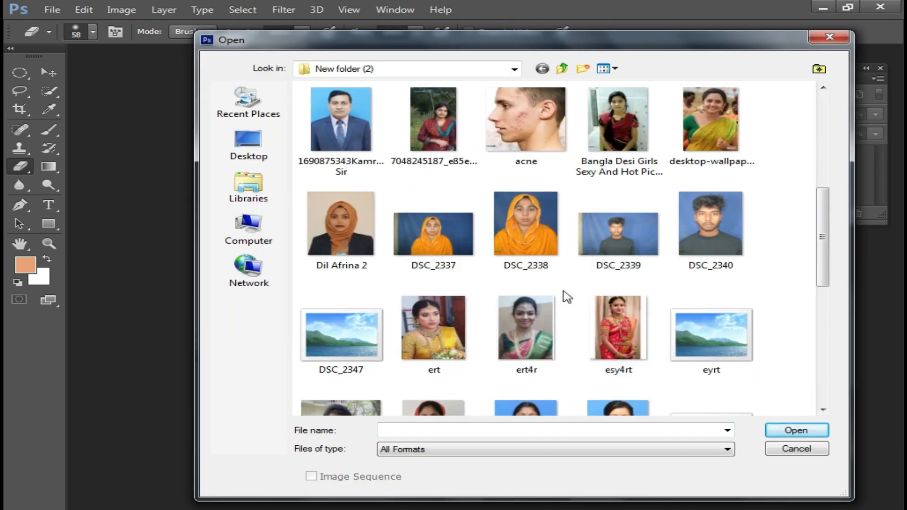
scroll(568, 296, "up", 2)
double_click(538, 195)
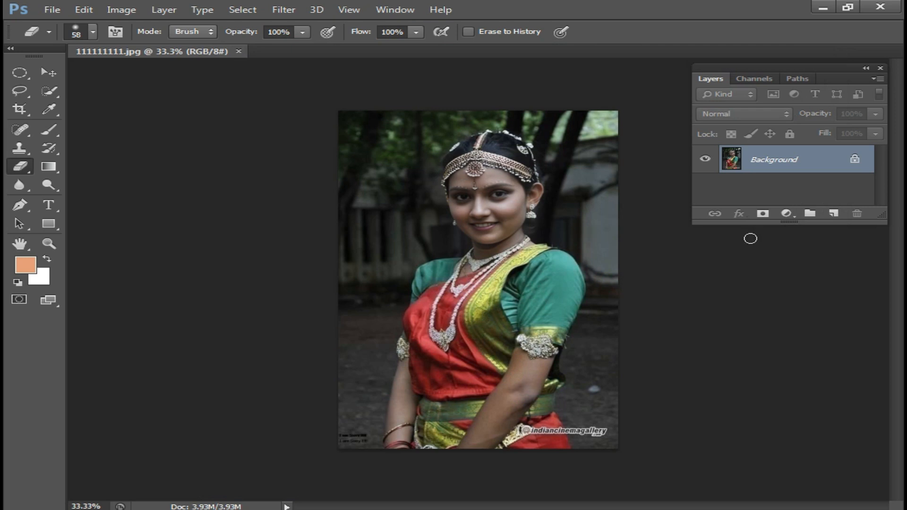
key("F2")
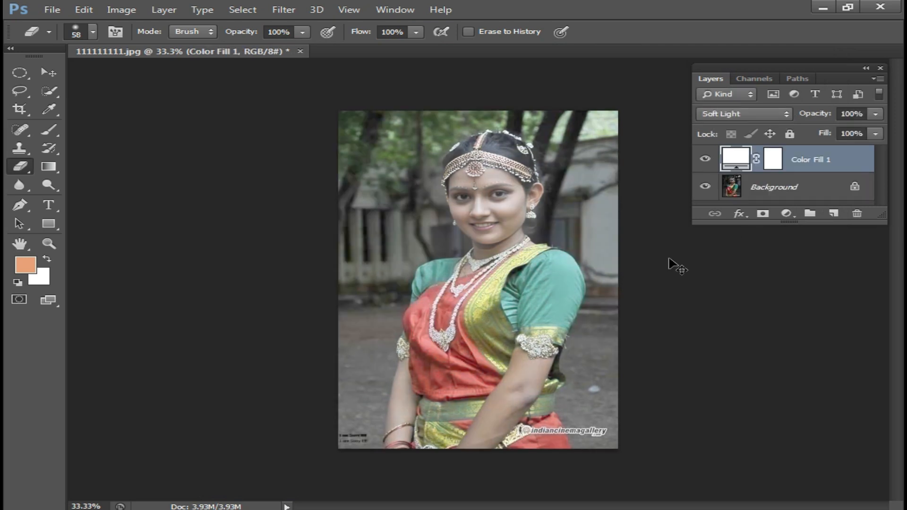
Hide and show the Color Fill 1 layer to compare the portrait before and after brightening
left_click(555, 266, "ctrl")
left_click(555, 265, "ctrl")
left_click_drag(524, 255, 509, 211)
left_click_drag(486, 424, 477, 368)
left_click(706, 159)
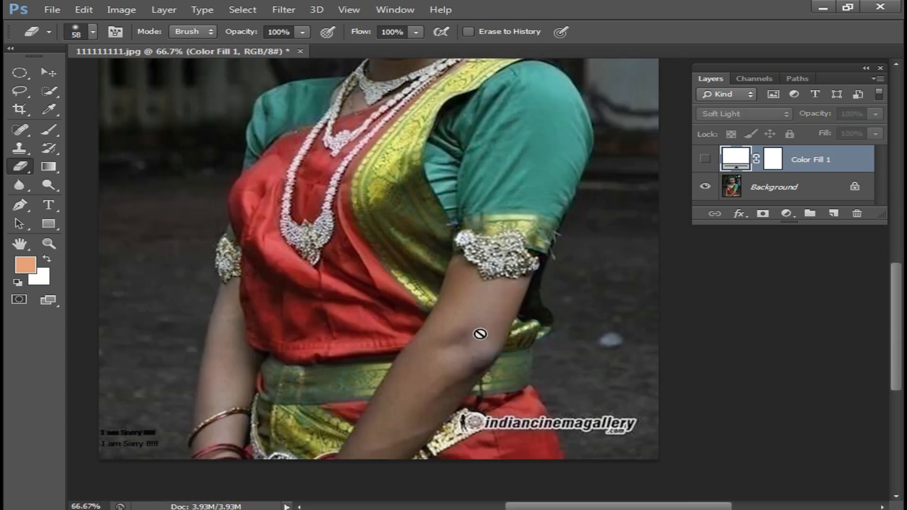
left_click_drag(504, 231, 515, 449)
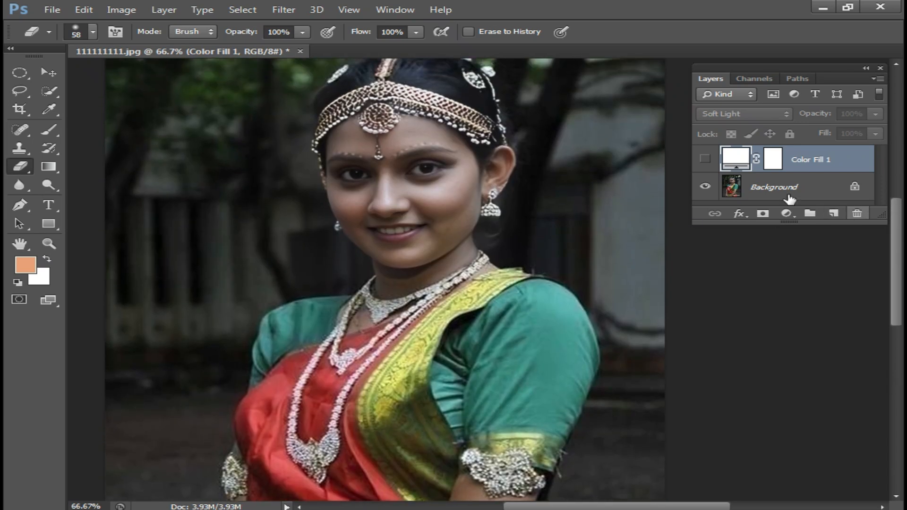
left_click(704, 161)
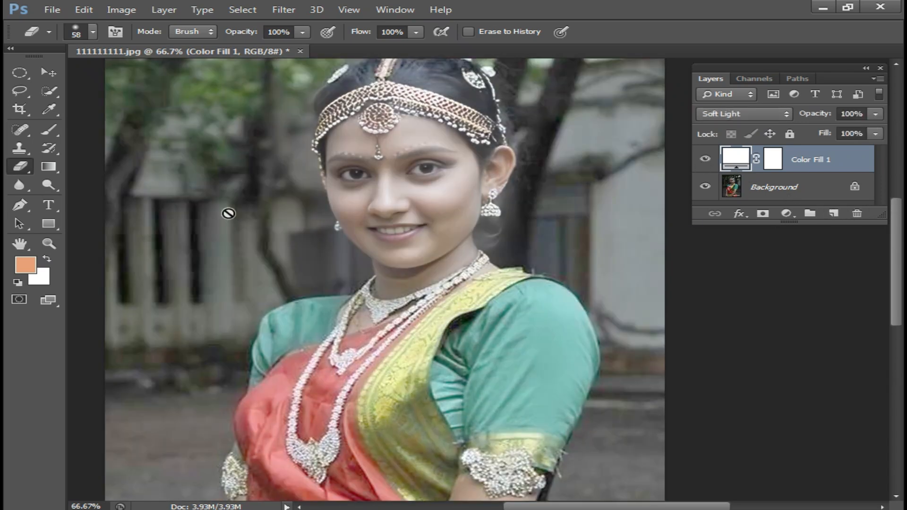
Duplicate the Color Fill 1 layer to strengthen the brightening of the portrait
key("ctrl+minus")
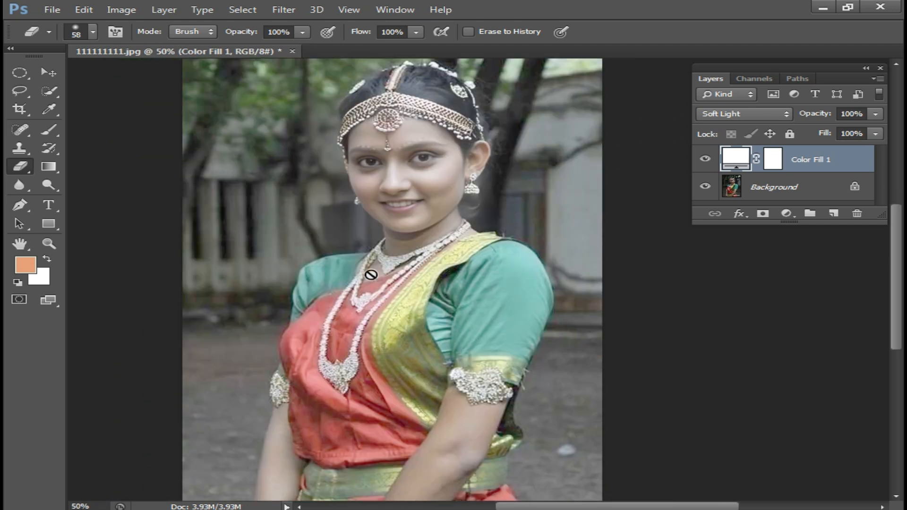
key("ctrl+plus")
left_click(439, 253, "ctrl")
left_click_drag(440, 203, 441, 272)
left_click(786, 214)
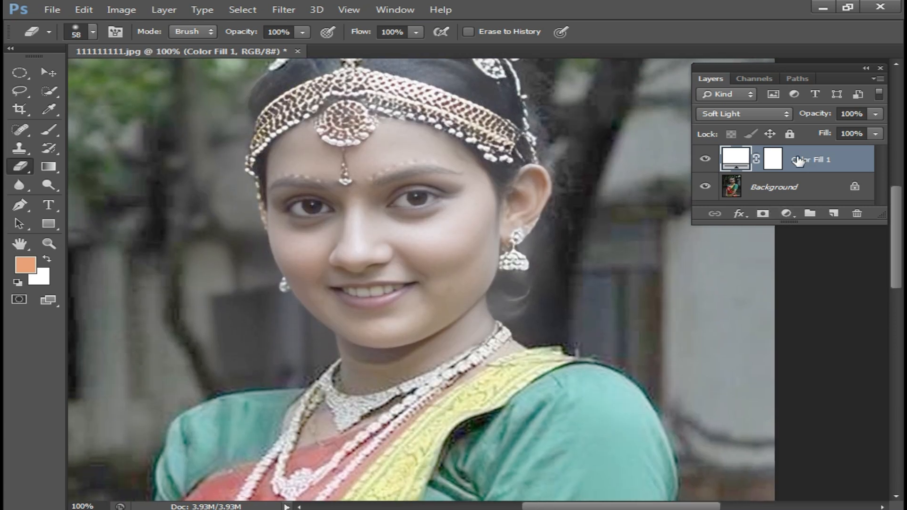
key("ctrl+j")
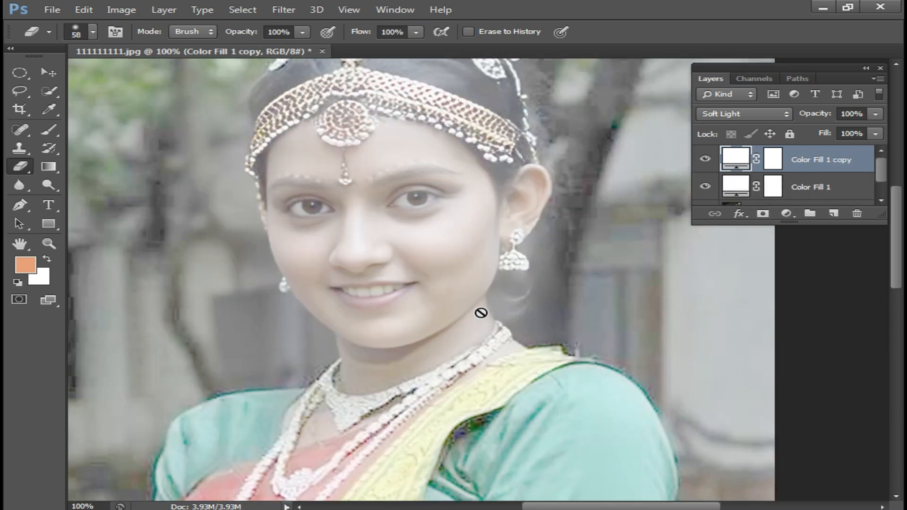
Try several yellow and olive tones for the Color Fill 1 copy layer and set its fill to a dark olive web colour
double_click(737, 161)
left_click_drag(474, 97, 600, 243)
left_click_drag(592, 445, 604, 430)
left_click(516, 320)
left_click(482, 294)
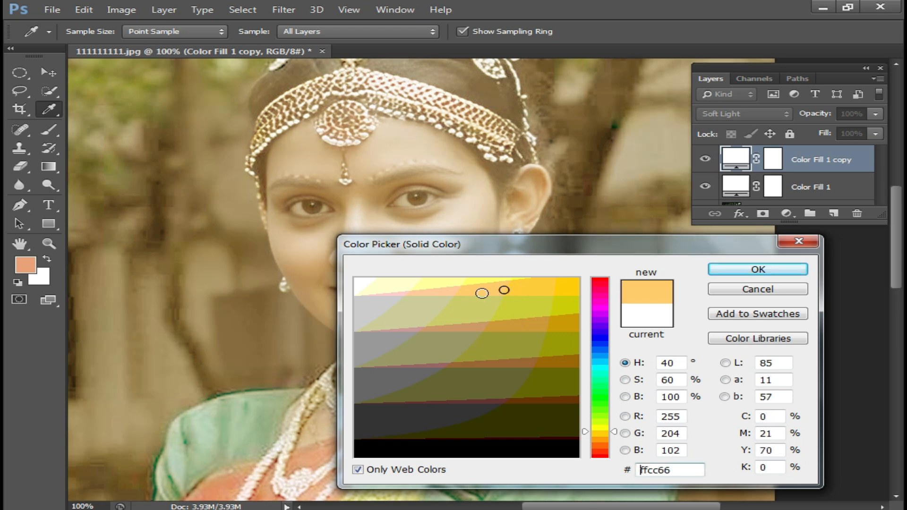
left_click(440, 299)
left_click(476, 334)
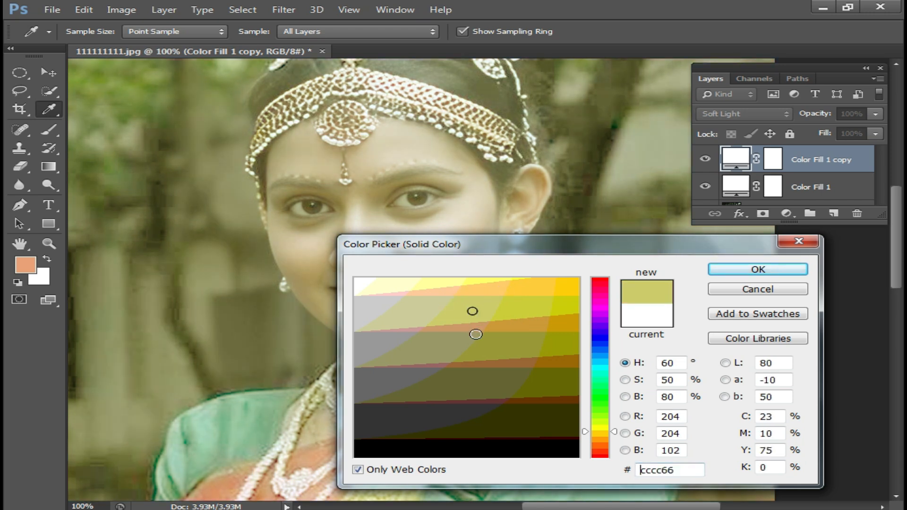
left_click(499, 345)
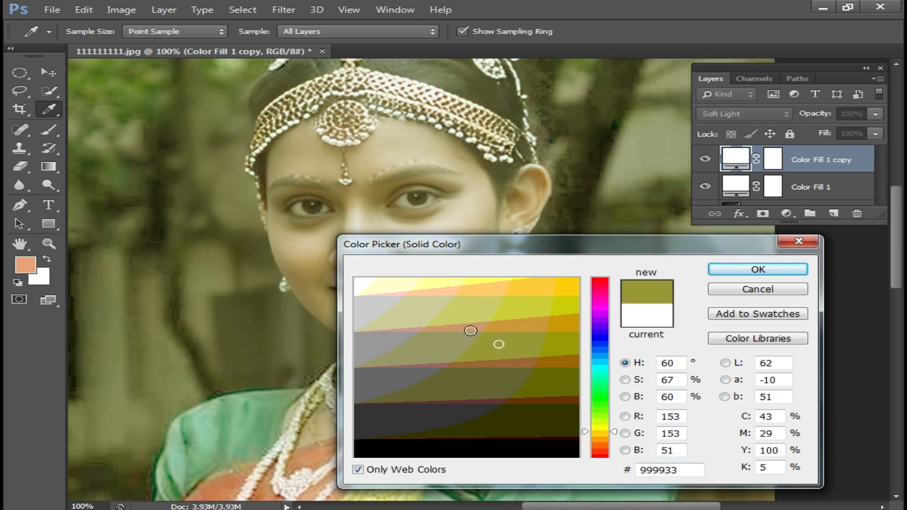
left_click(483, 376)
left_click(759, 269)
key("e")
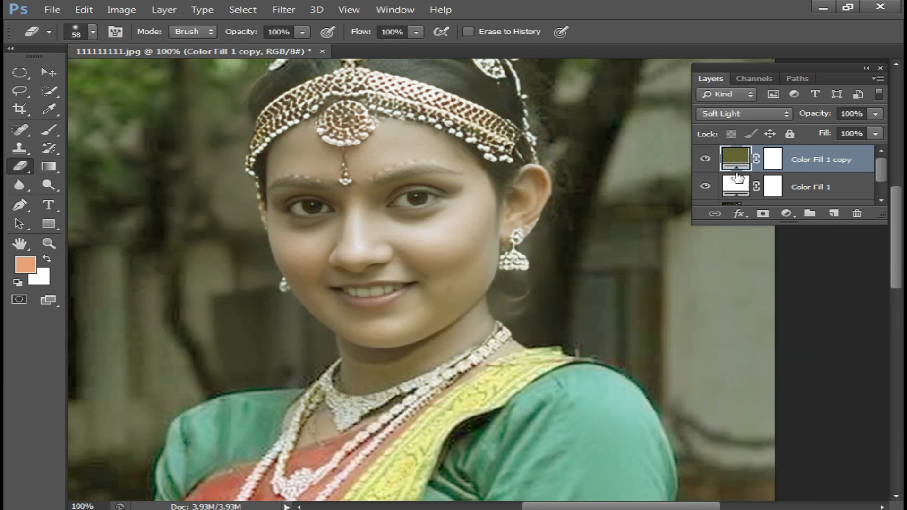
Examine the toned portrait at different magnifications and extend the layer list to show every layer
scroll(477, 255, "down", 1)
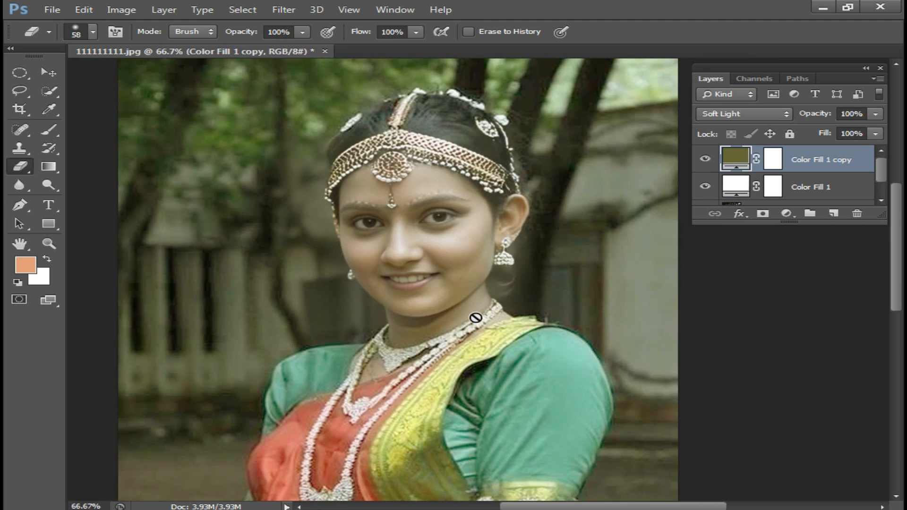
scroll(475, 317, "down", 1)
scroll(462, 300, "down", 3)
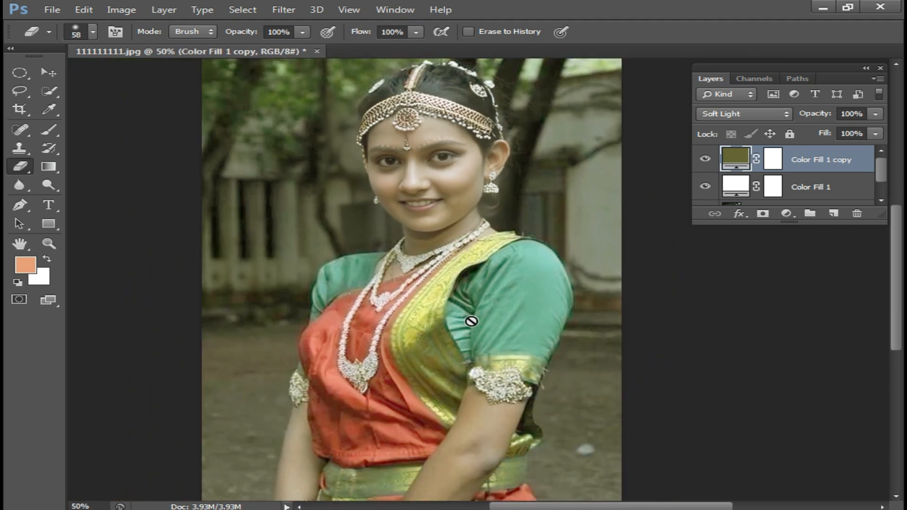
scroll(476, 338, "down", 1)
scroll(564, 322, "up", 1)
left_click_drag(880, 218, 882, 332)
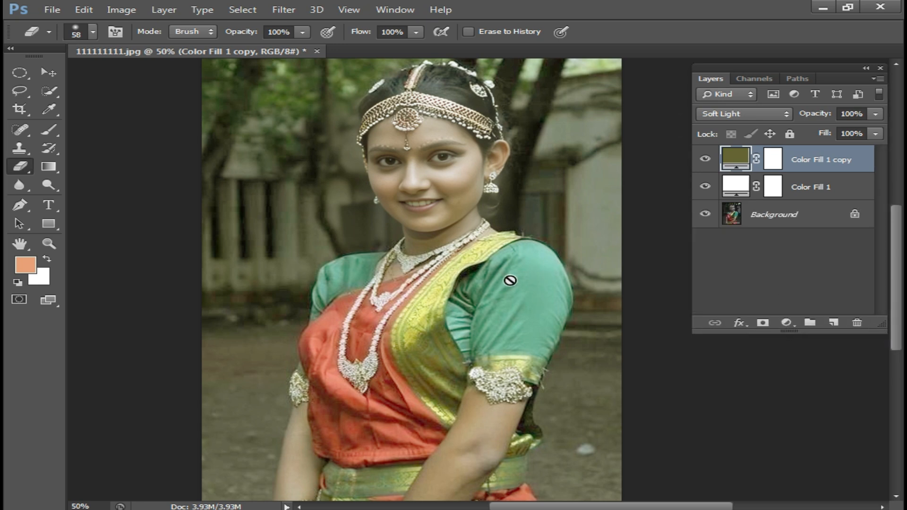
scroll(511, 280, "up", 4)
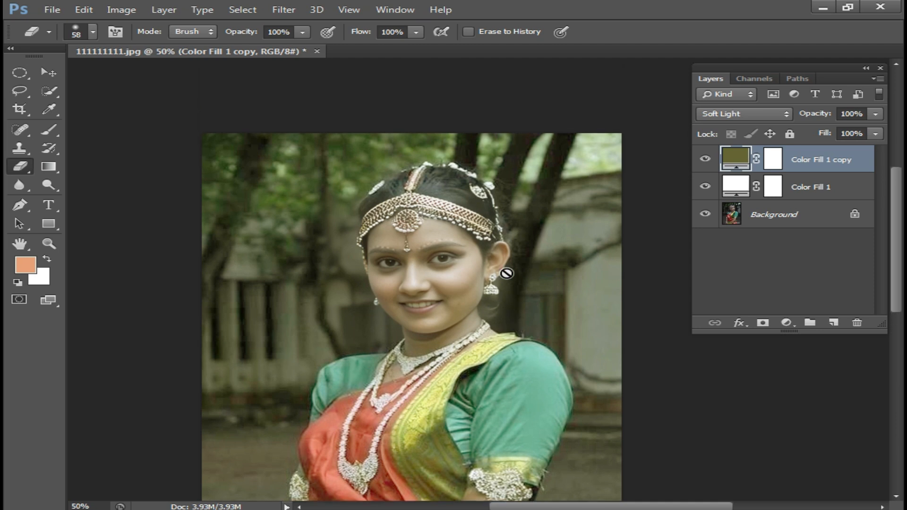
scroll(507, 274, "down", 5)
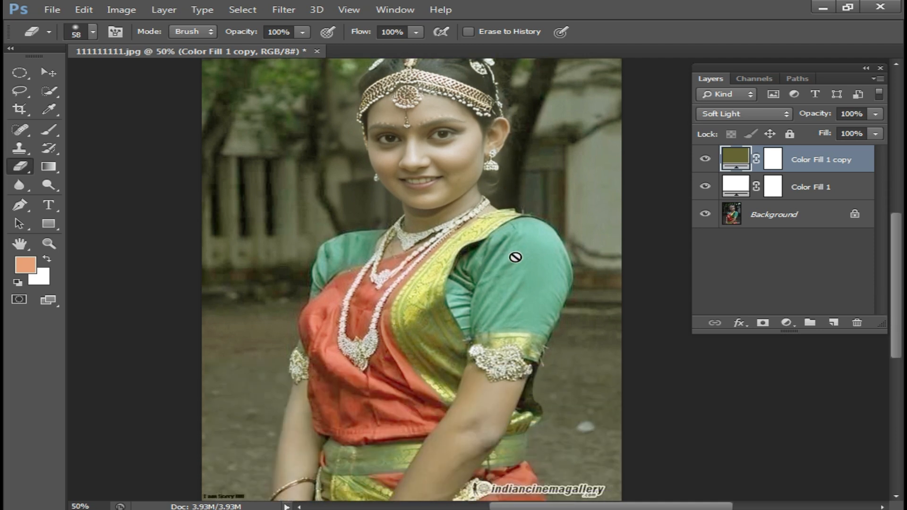
left_click(491, 211, "ctrl")
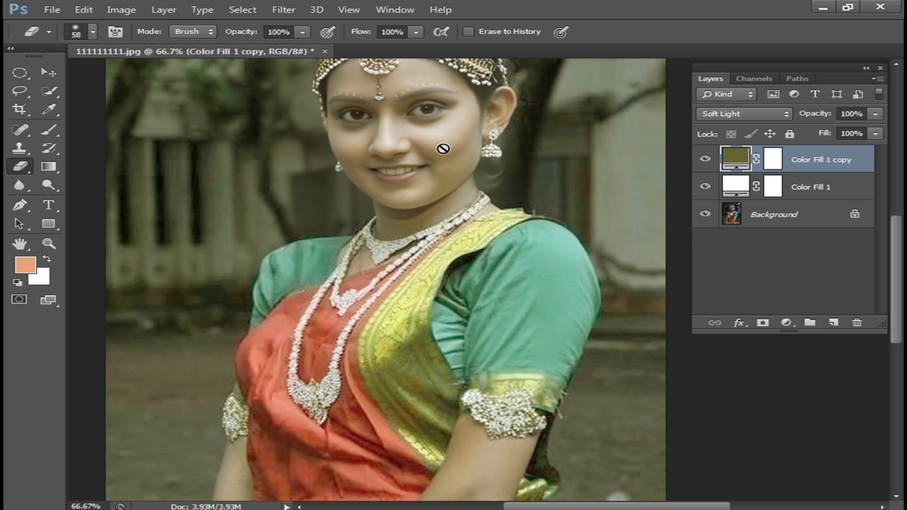
Close 111111111.jpg without saving and open the portrait IMG_5419a.jpg
left_click(325, 50)
left_click(463, 206)
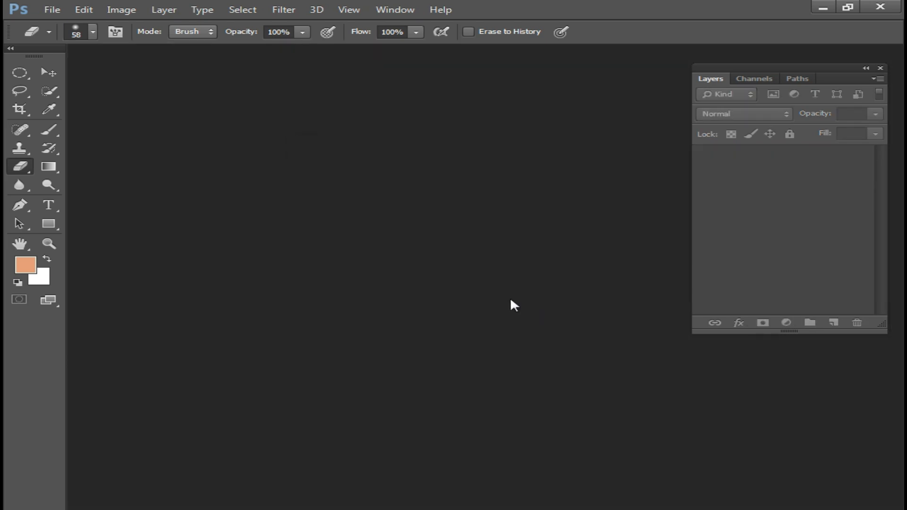
double_click(508, 298)
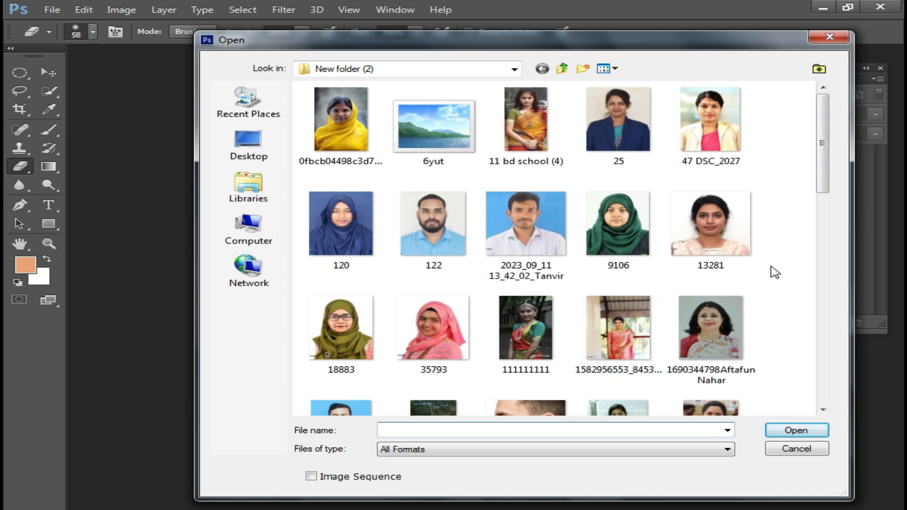
scroll(653, 292, "down", 2)
scroll(653, 292, "down", 4)
double_click(431, 274)
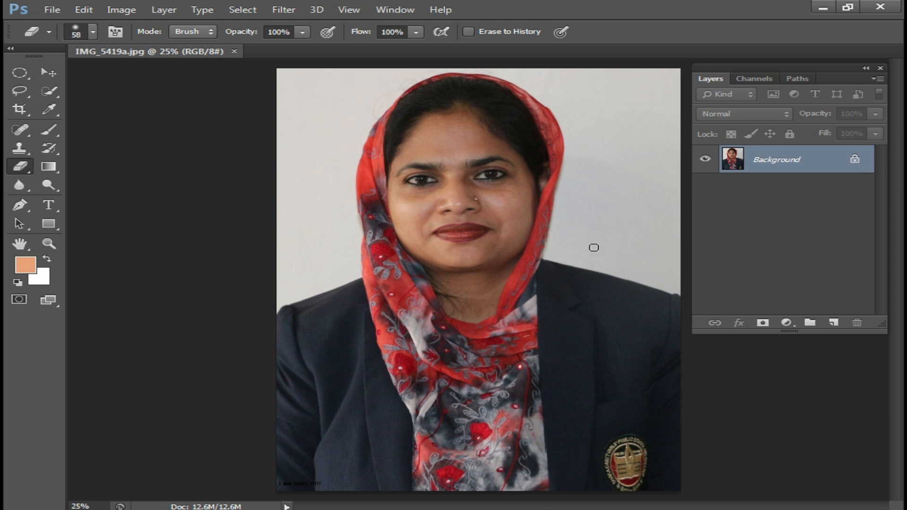
Run the recorded brightening action on IMG_5419a.jpg and float the document in its own window
key("F2")
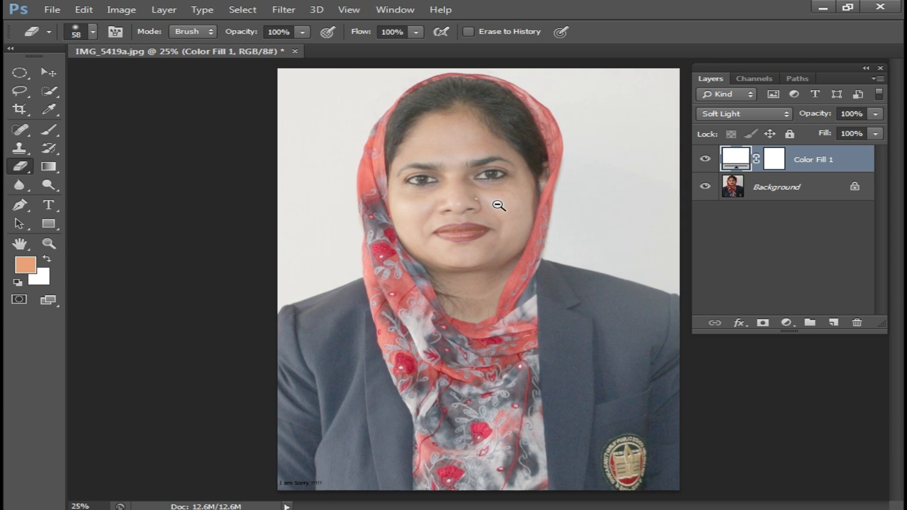
key("ctrl+minus")
left_click_drag(247, 54, 352, 100)
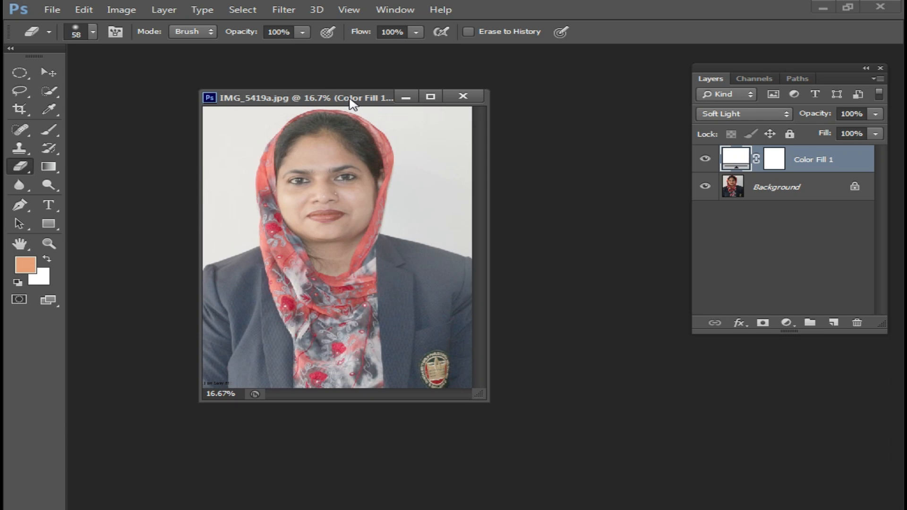
left_click(356, 224)
Set the Crop tool to width, height and resolution mode with 40 mm by 50 mm at 300.23 px/in
key("c")
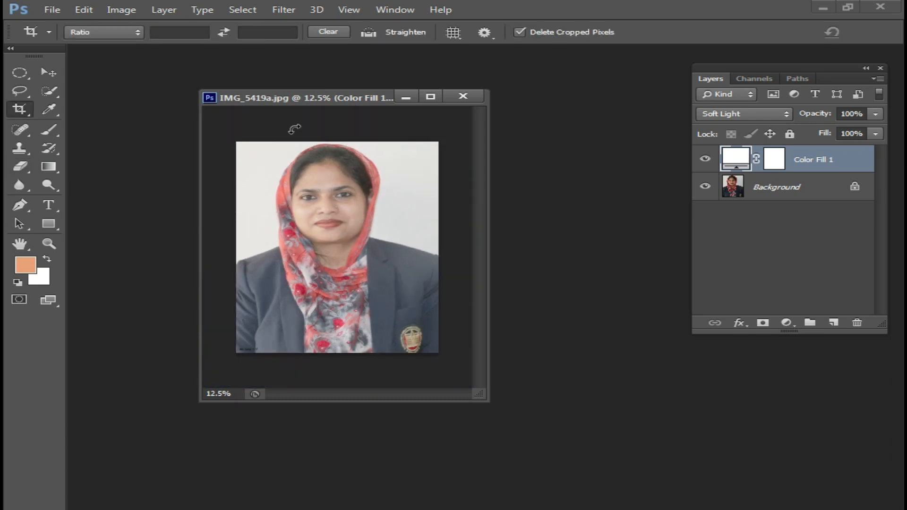
left_click(48, 33)
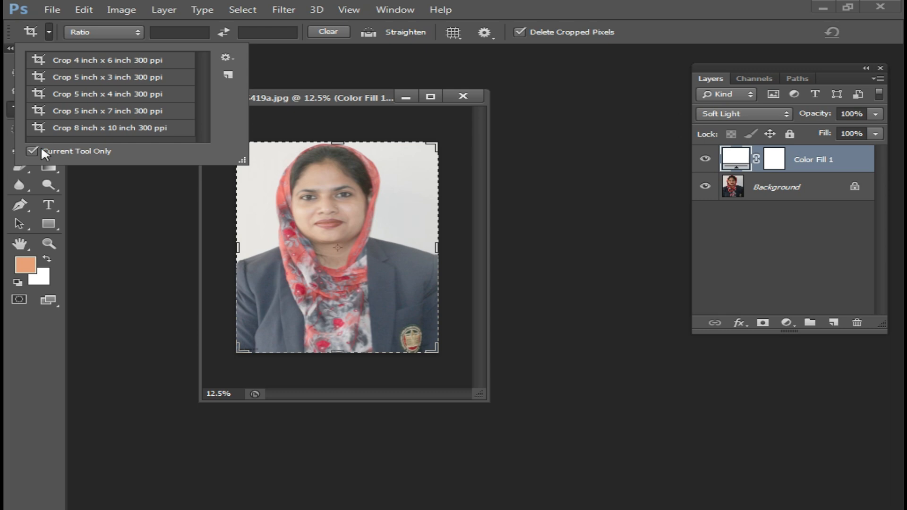
left_click(170, 31)
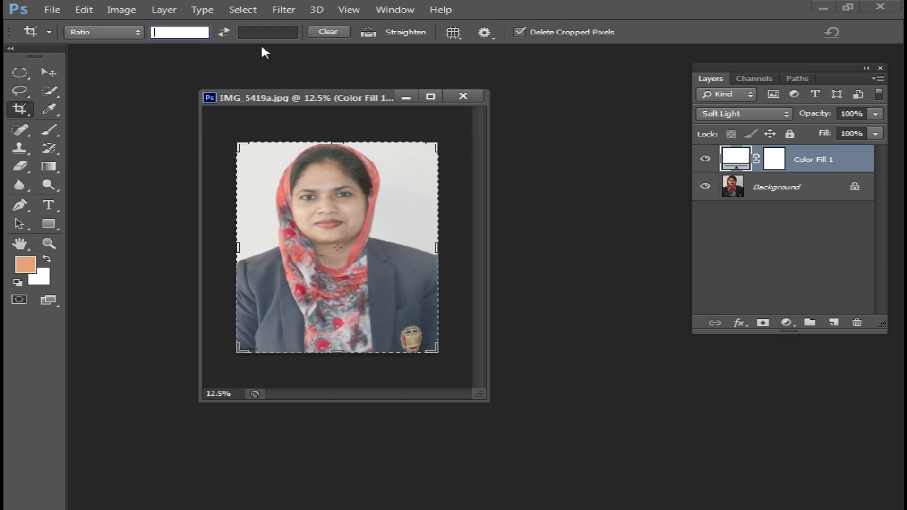
type("40mm")
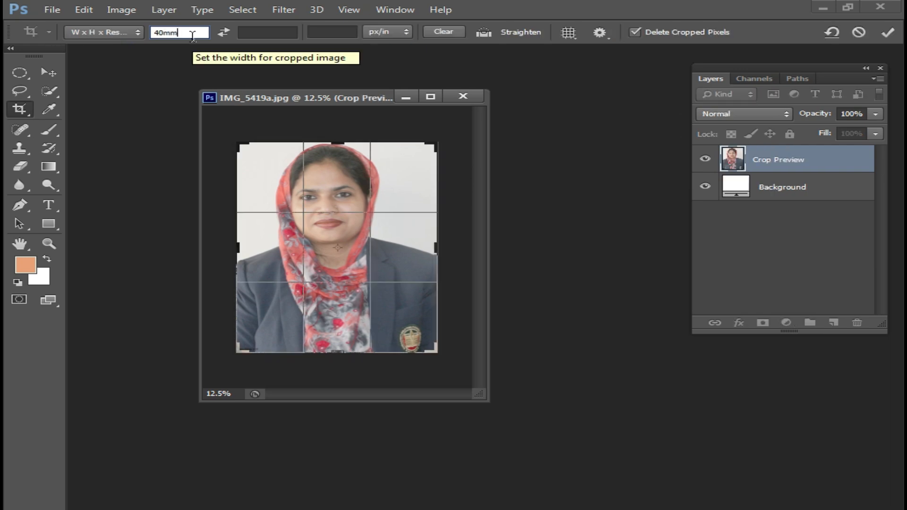
key("Tab")
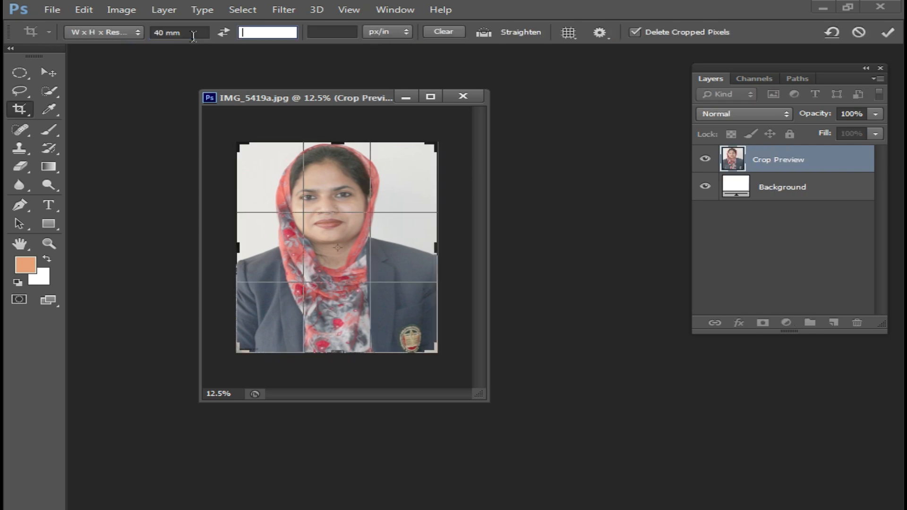
type("50")
key("Tab")
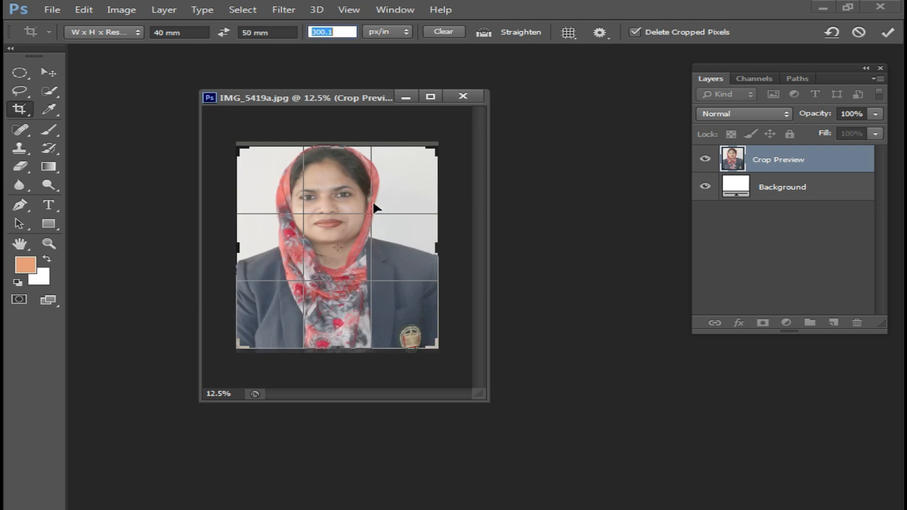
left_click_drag(382, 164, 381, 159)
left_click(339, 31)
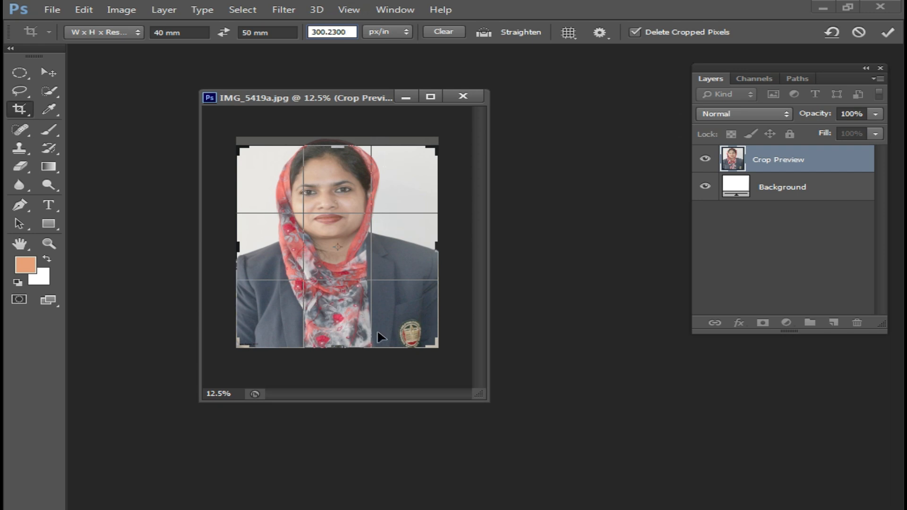
Shrink the crop frame around the woman's head and shoulders, reposition the photo inside it and apply the crop
mouse_move(436, 345)
left_mouse_down()
mouse_move(410, 326)
mouse_move(422, 336)
left_mouse_up()
mouse_move(340, 284)
left_mouse_down()
mouse_move(329, 308)
mouse_move(328, 297)
left_mouse_up()
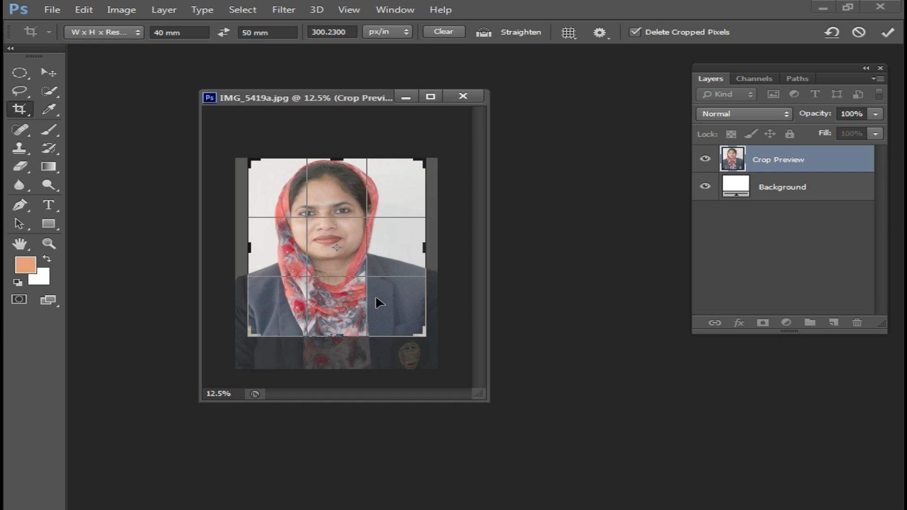
double_click(364, 272)
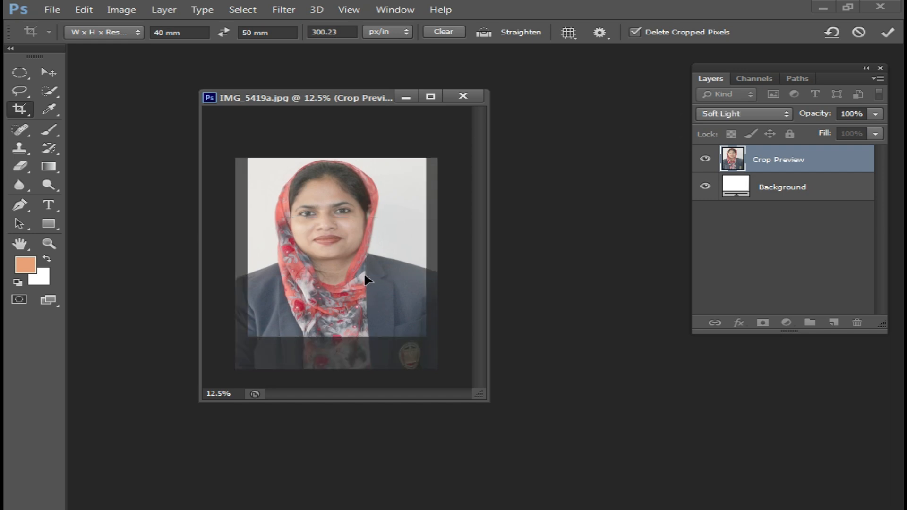
scroll(363, 267, "up", 1)
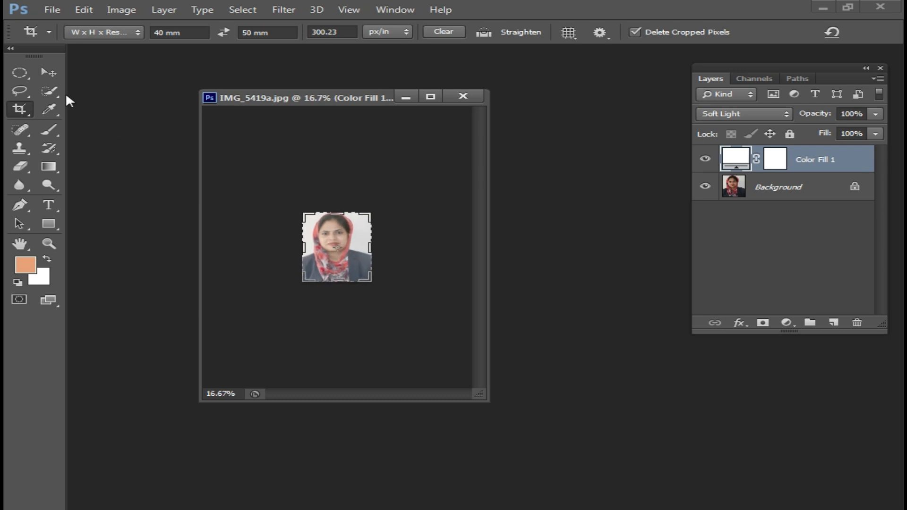
Switch to the Move tool and merge the Color Fill 1 layer into the Background layer of the cropped portrait
left_click(49, 73)
scroll(343, 245, "up", 2)
scroll(344, 245, "up", 2)
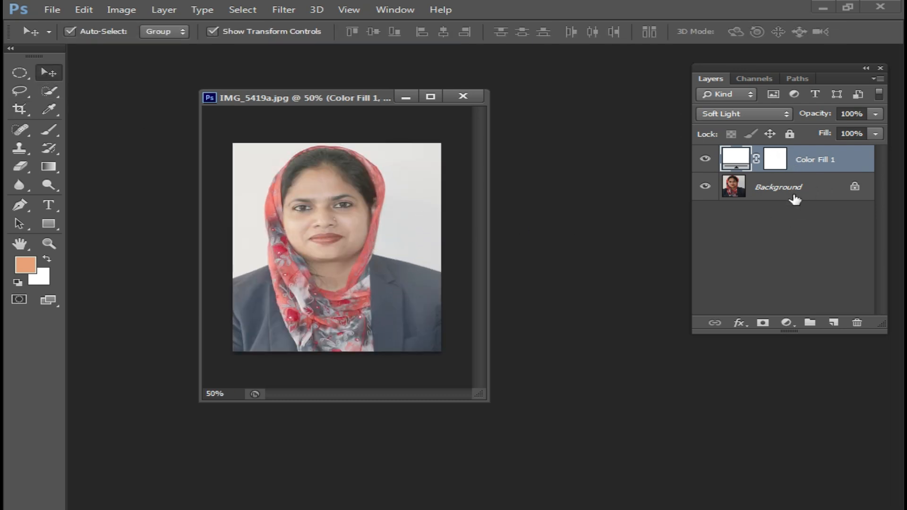
key("Delete")
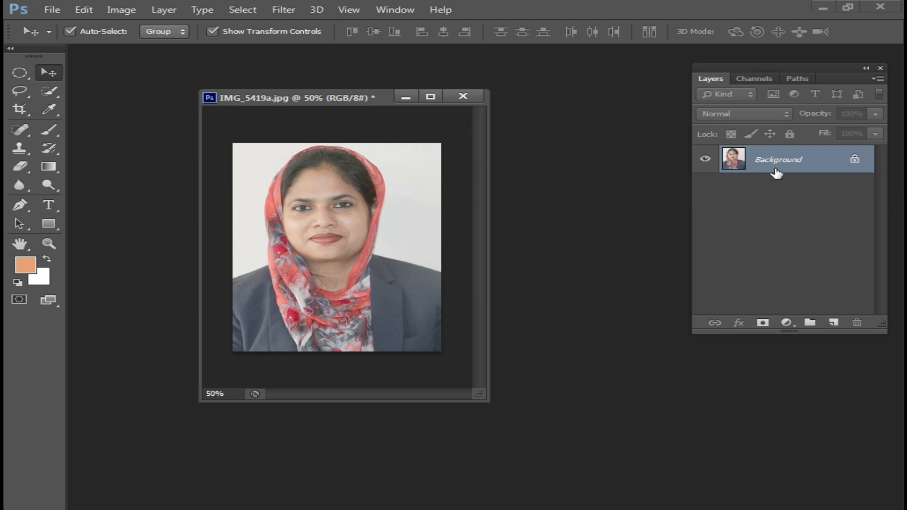
left_click_drag(367, 98, 340, 100)
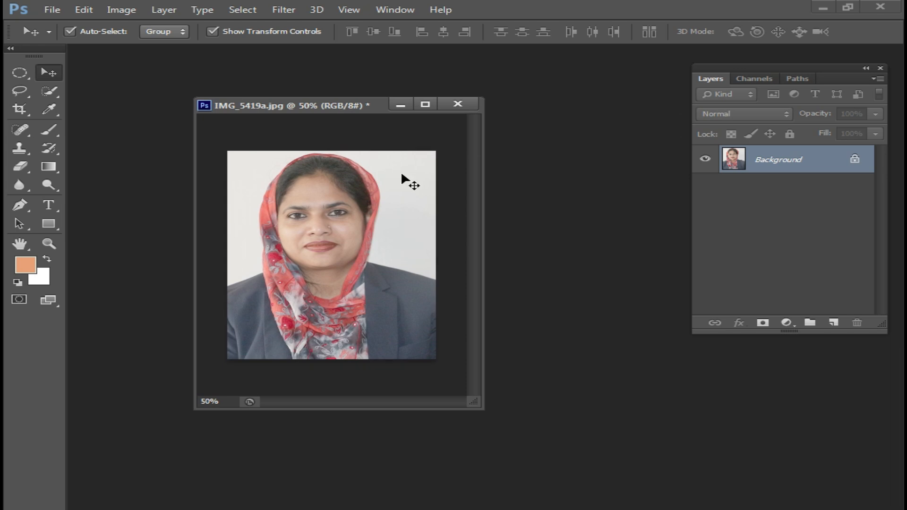
Create a new blank white document and copy the cropped portrait from IMG_5419a.jpg into it
key("ctrl+n")
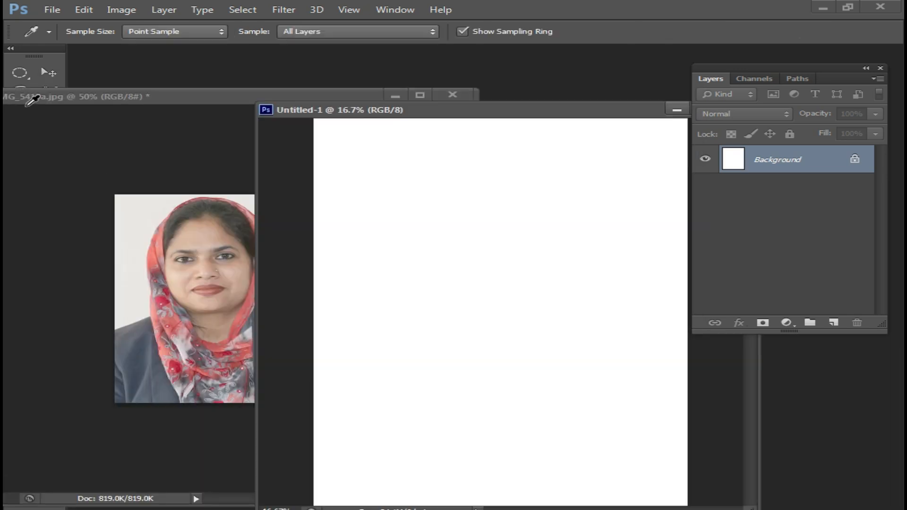
left_click(129, 97)
left_click(54, 73)
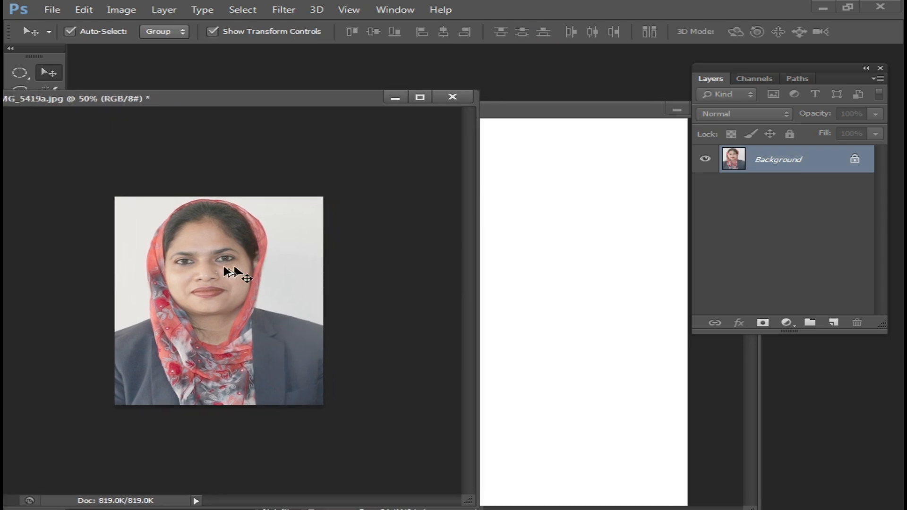
left_click_drag(234, 269, 586, 232)
Duplicate the portrait and arrange four evenly spaced copies in one row across the upper part of the blank page
key("ctrl+t")
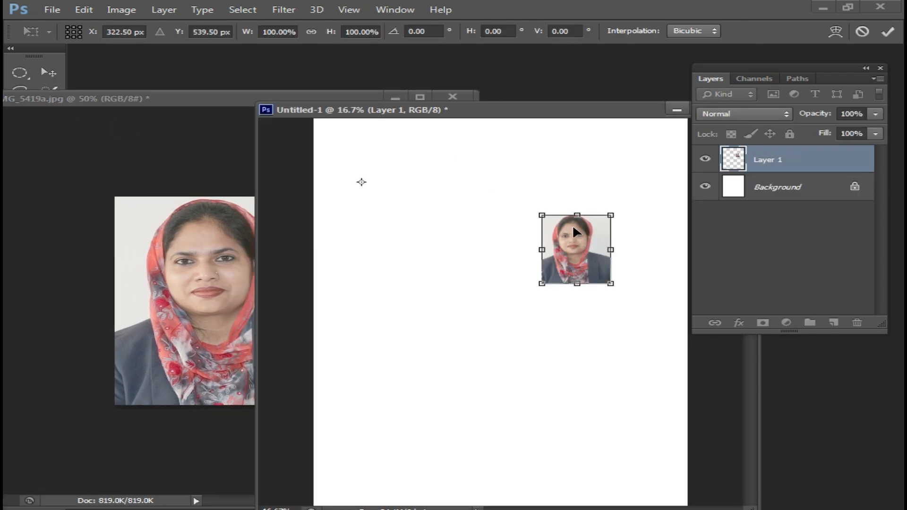
left_click_drag(585, 279, 615, 206)
key("Return")
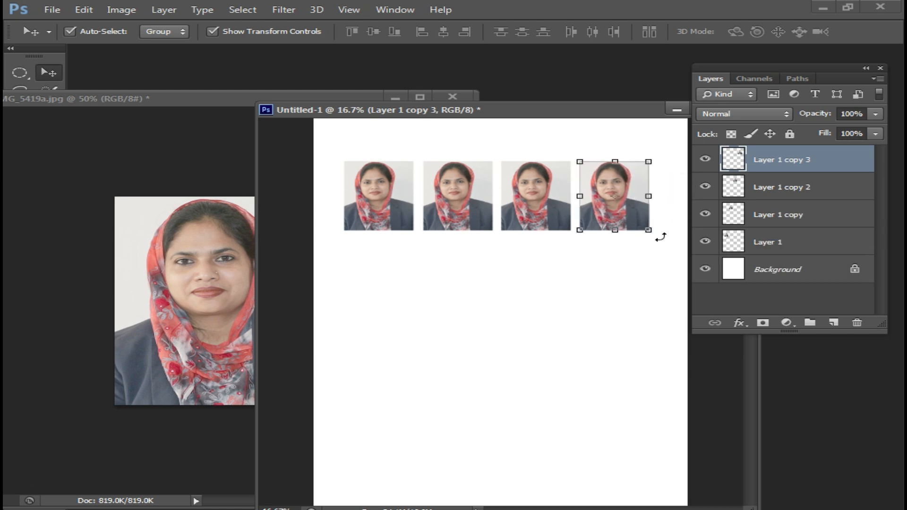
Close the Untitled-1 document without saving and move the IMG_5419a.jpg window fully into the workspace
left_click_drag(588, 110, 510, 145)
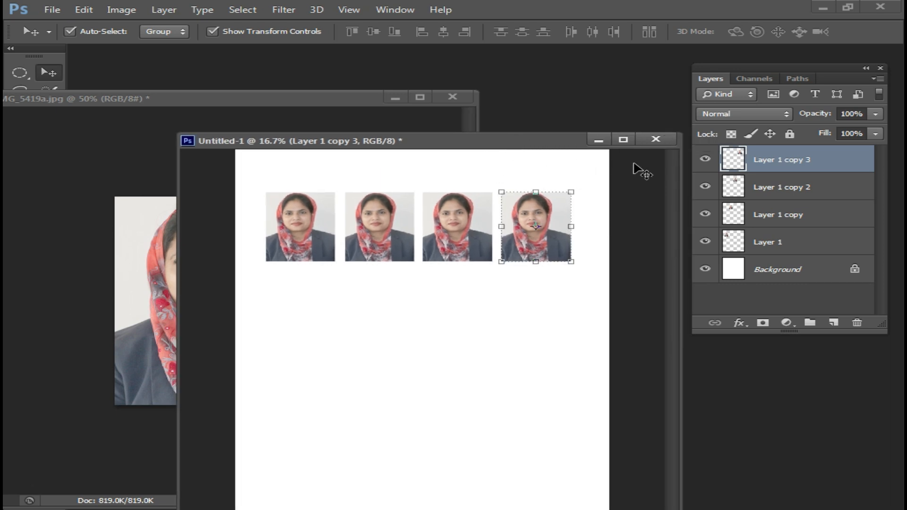
left_click(656, 139)
left_click(457, 208)
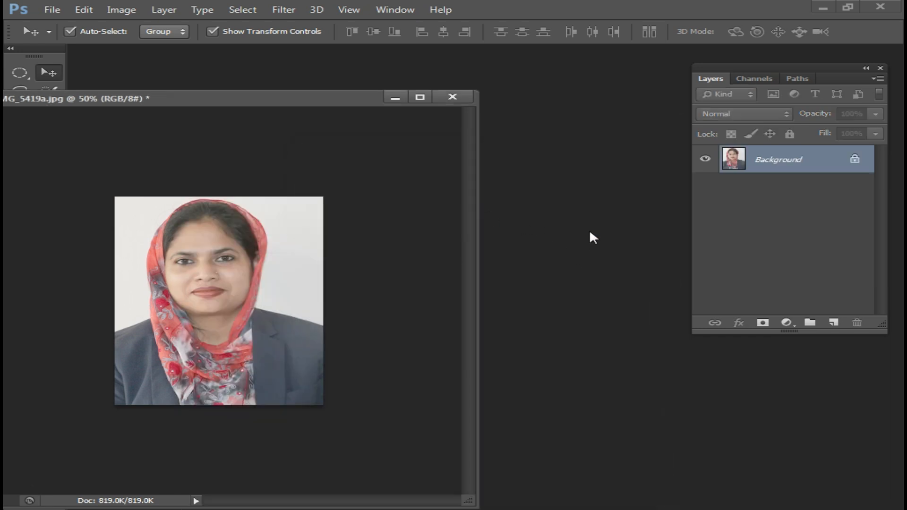
left_click_drag(333, 102, 479, 81)
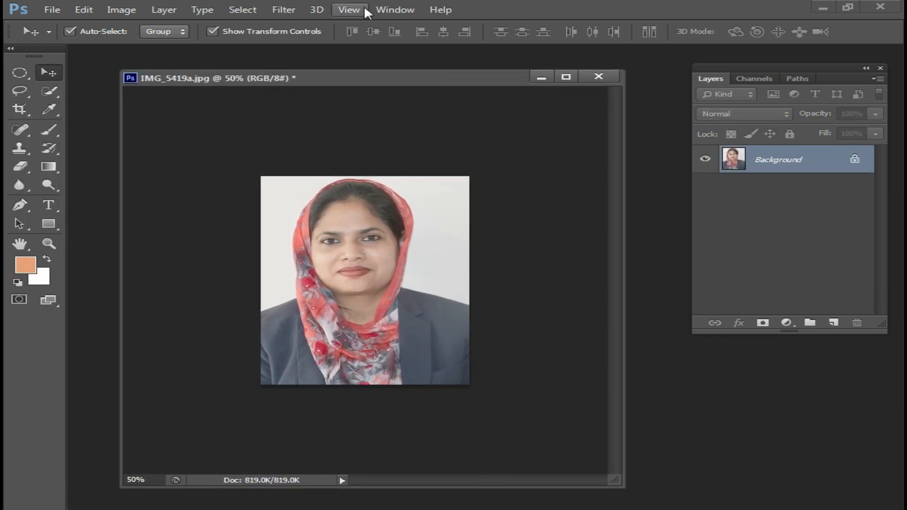
Show the recorded actions, collapse Set 1 and create a new action set named Set 2
left_click(395, 9)
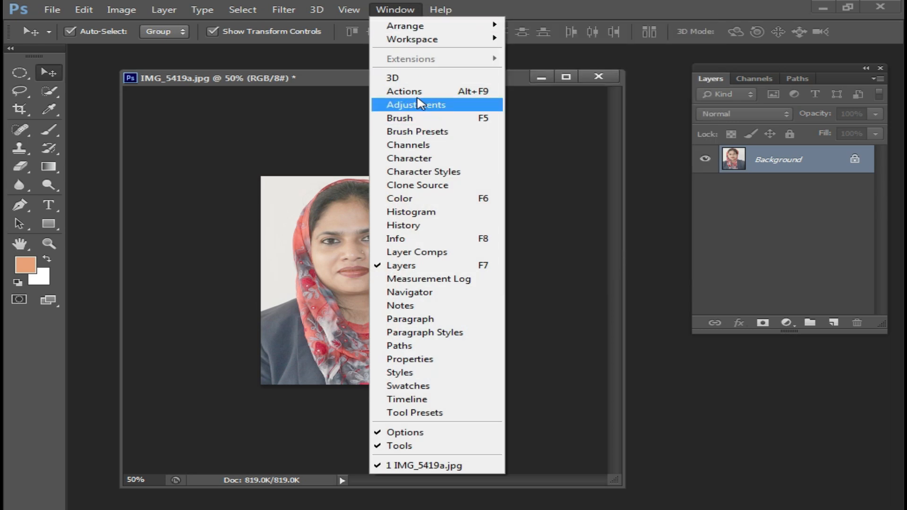
left_click(416, 92)
left_click(726, 356)
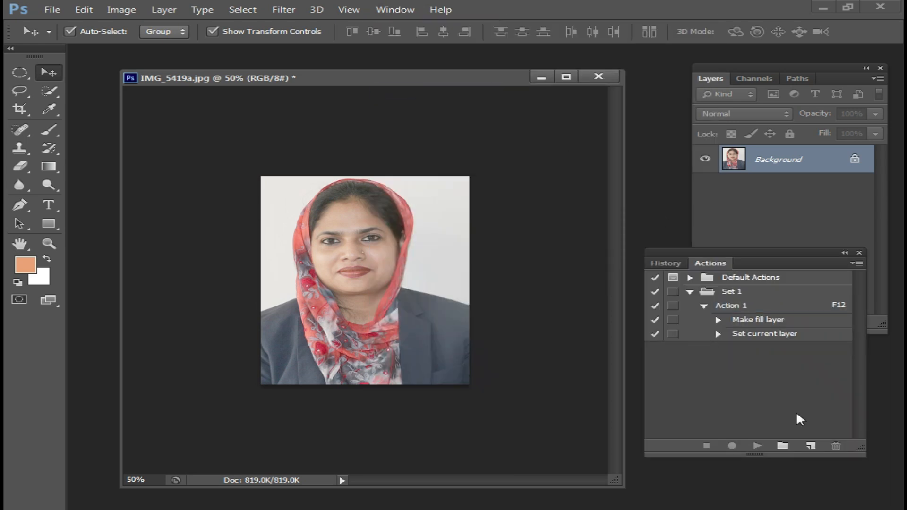
left_click(690, 291)
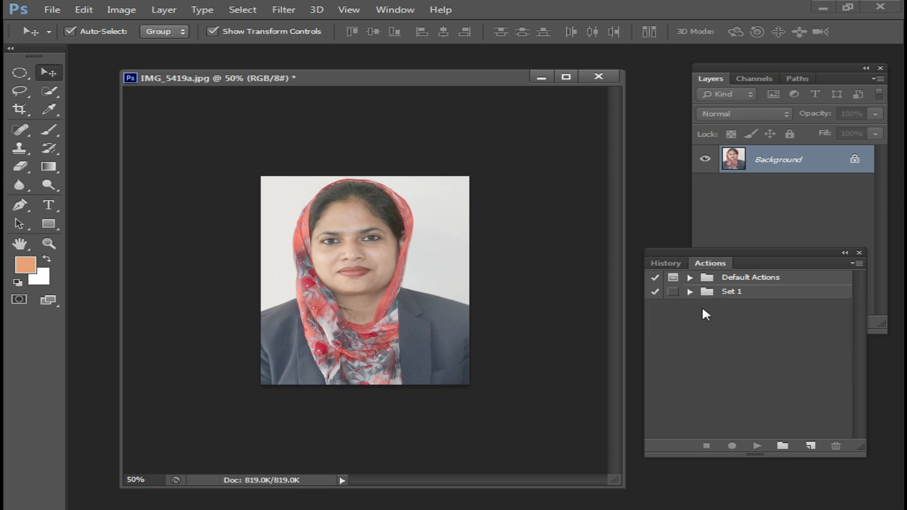
left_click(783, 446)
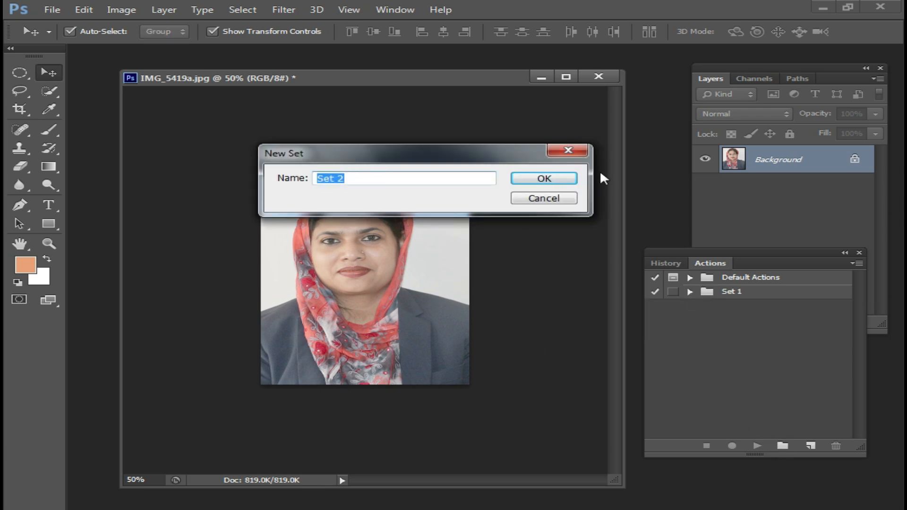
left_click(546, 179)
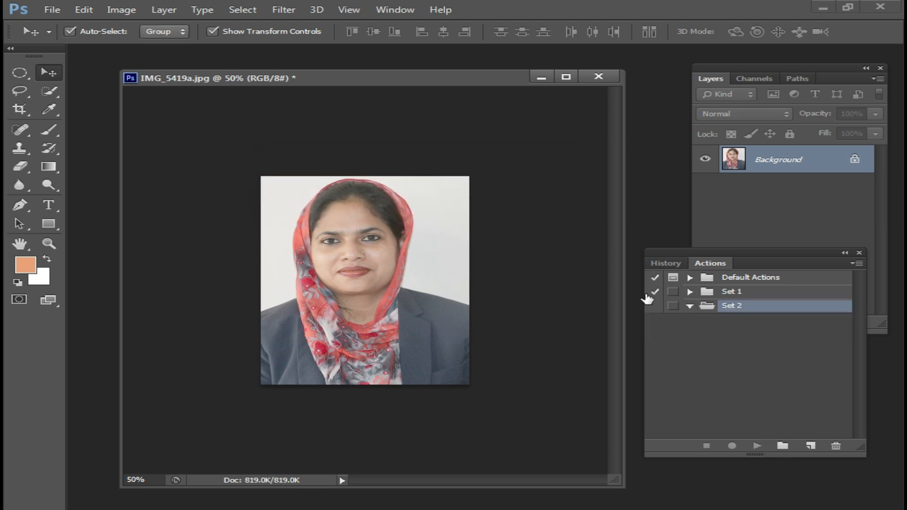
Start recording a new action named Action 2 in Set 2, assigned to function key F11
left_click(810, 446)
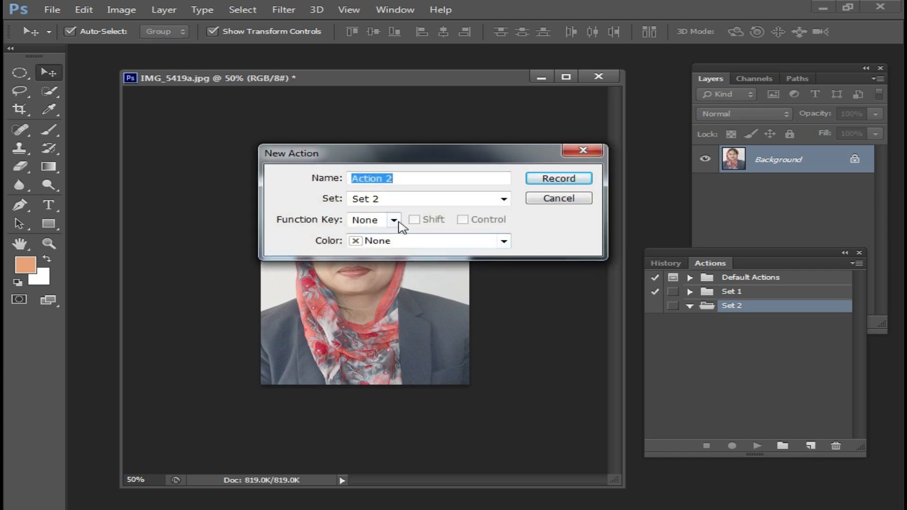
left_click(394, 221)
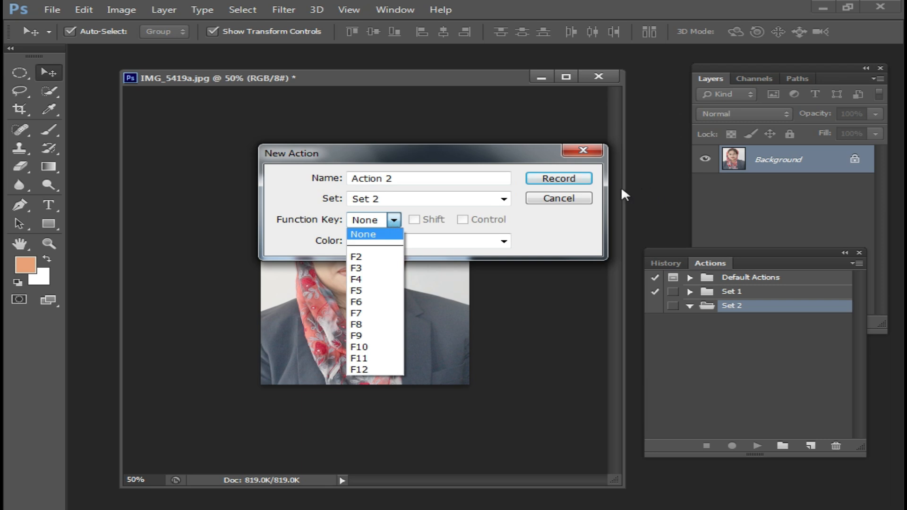
left_click(362, 360)
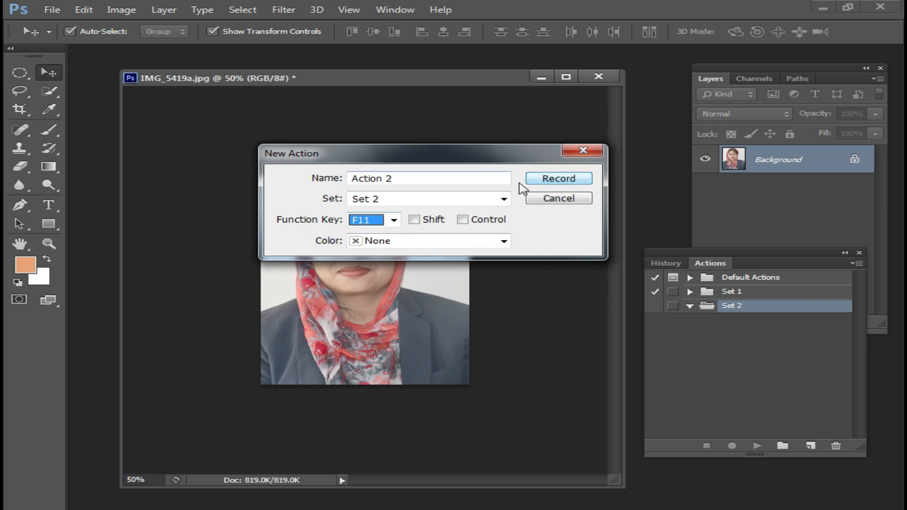
left_click(559, 180)
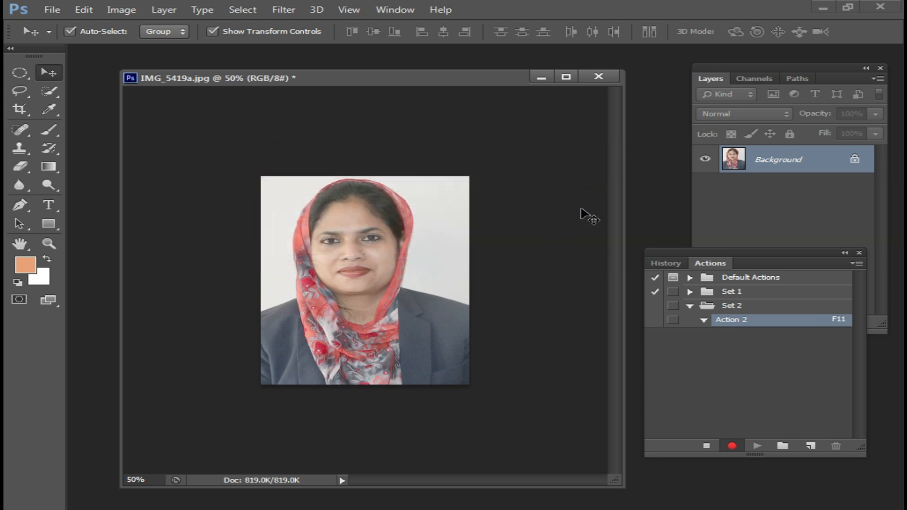
Create a blank white 8.5 x 11 in document at 300 pixels/inch and float it in its own window
left_click_drag(434, 83, 374, 75)
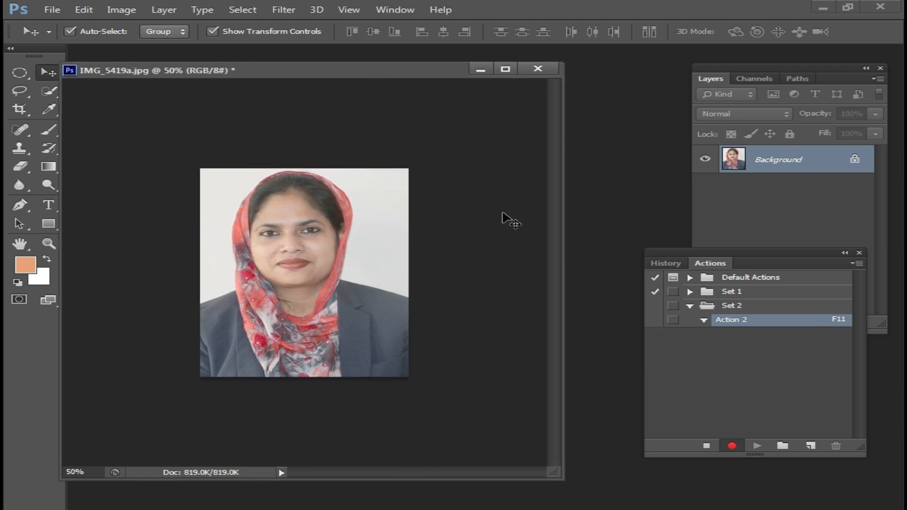
key("ctrl+n")
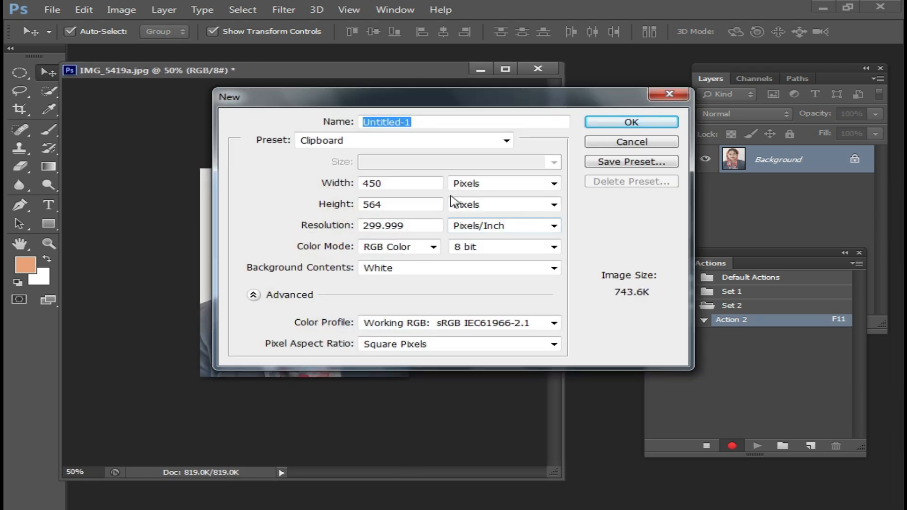
left_click(507, 141)
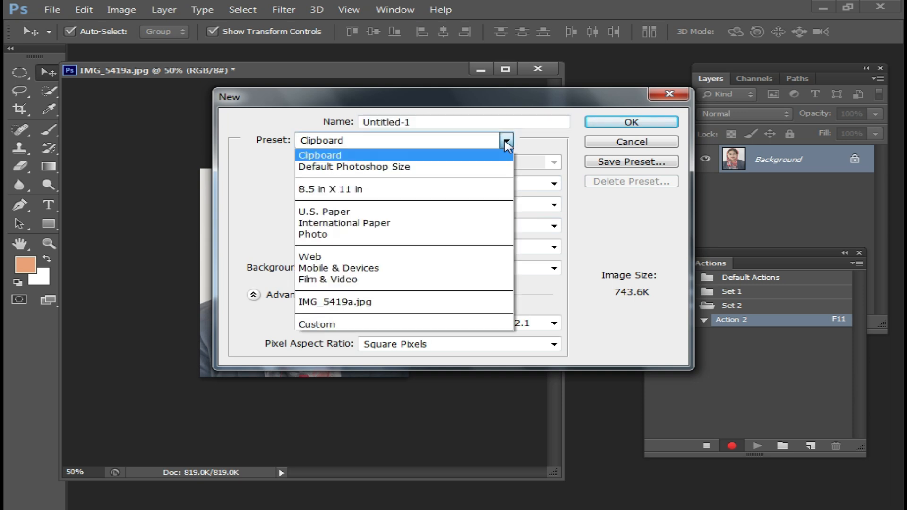
left_click(399, 191)
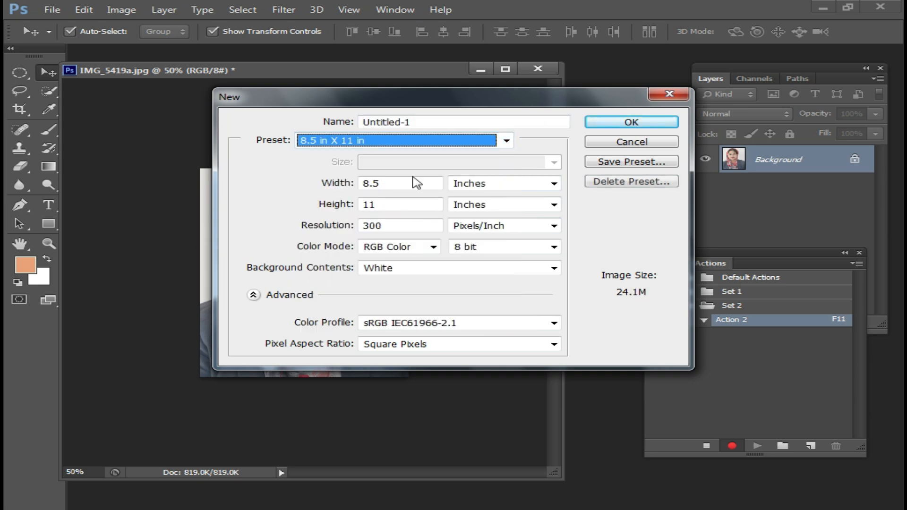
left_click(632, 122)
left_click_drag(341, 87, 404, 118)
Copy the entire IMG_5419a.jpg portrait into the blank page and place it in the page's upper-left corner
left_click(223, 163)
left_click_drag(397, 69, 359, 70)
key("ctrl+a")
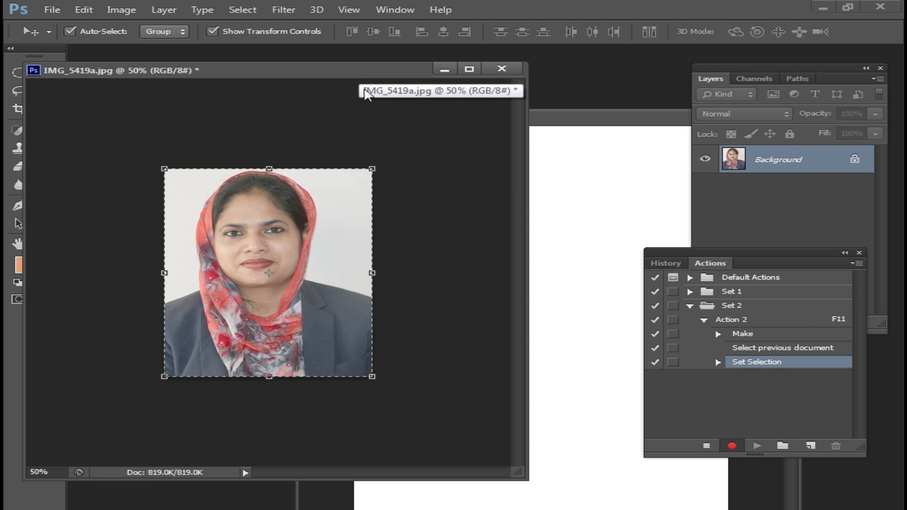
key("ctrl+c")
left_click(578, 132)
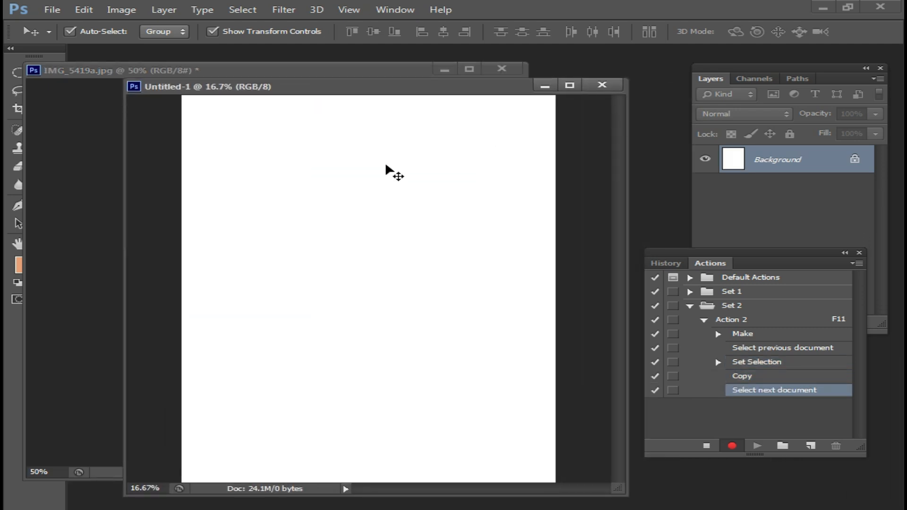
key("ctrl+v")
left_click_drag(345, 285, 193, 123)
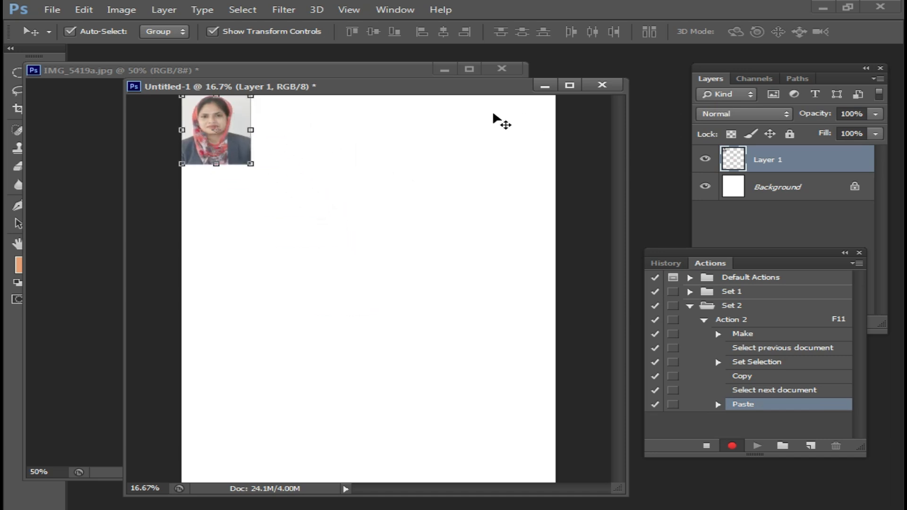
Duplicate the portrait into an evenly spaced row of four along the page's upper edge, merge the copies into one layer and stop recording
left_click_drag(457, 86, 452, 53)
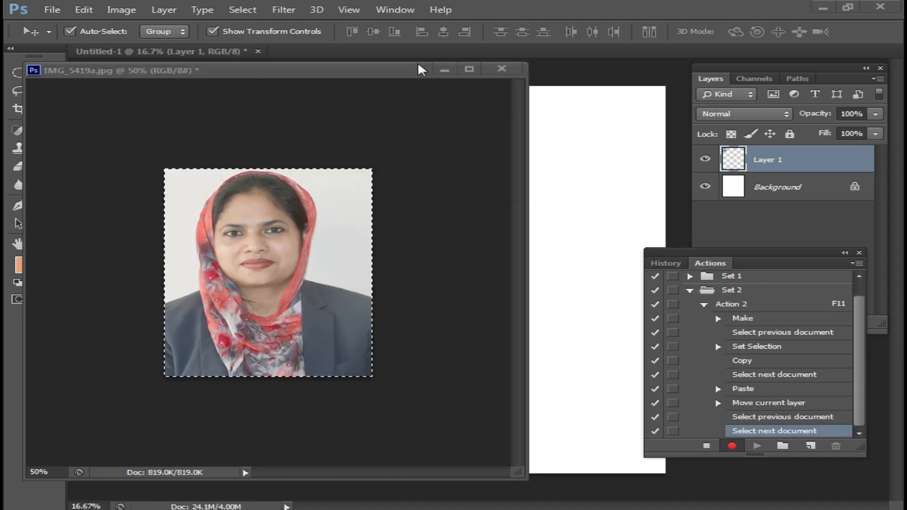
left_click(444, 69)
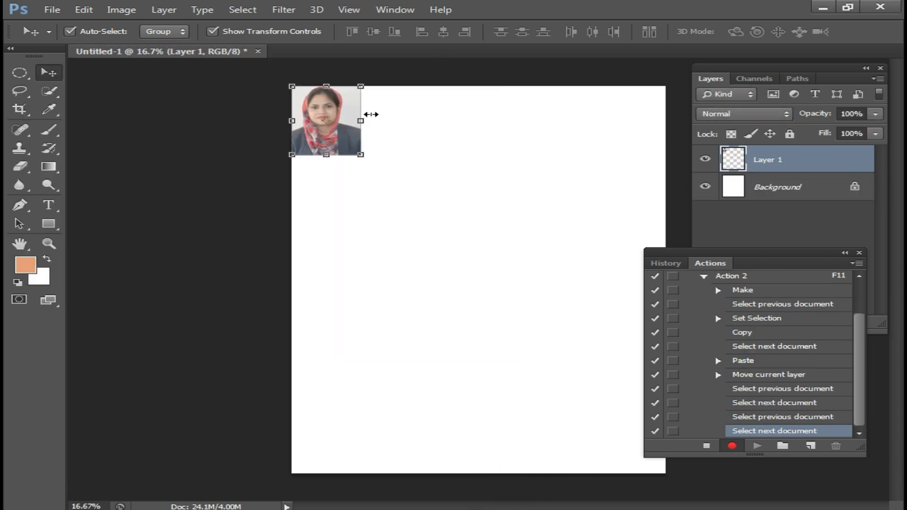
key("ctrl+r")
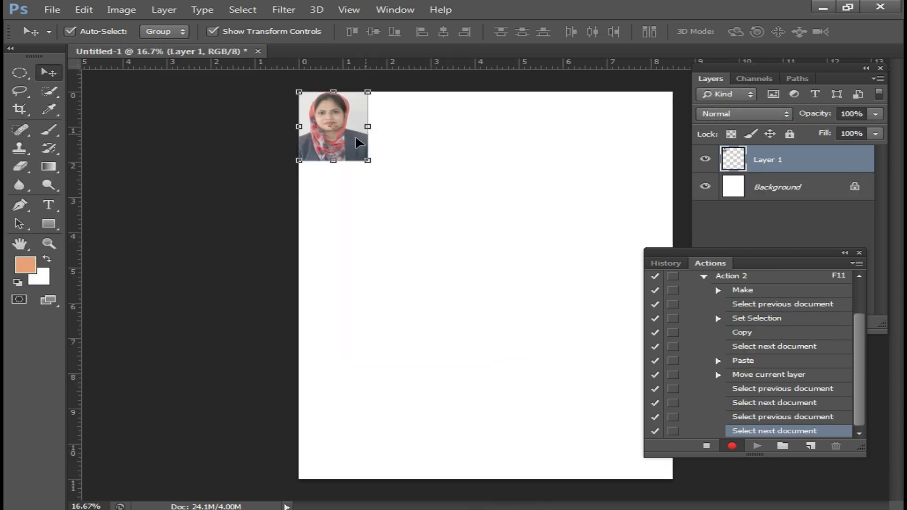
left_click_drag(339, 144, 570, 130)
key("ctrl+e")
key("ctrl+e")
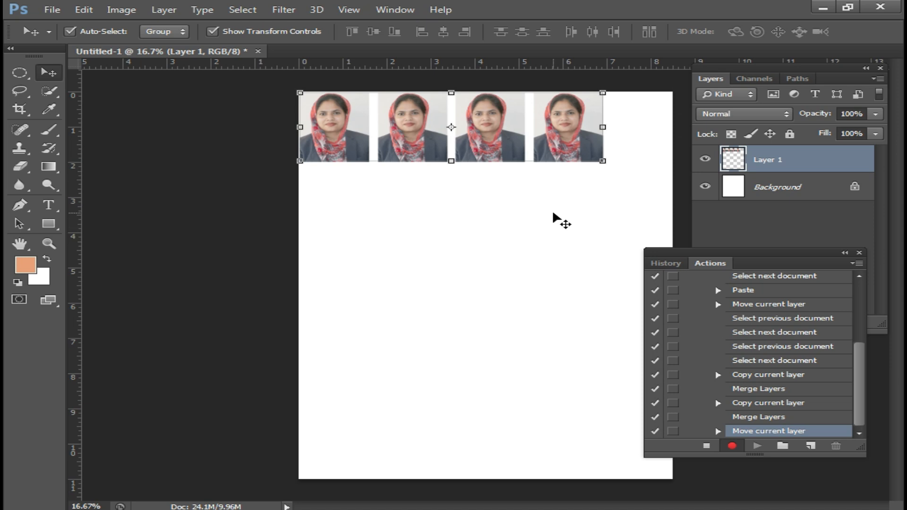
left_click(707, 447)
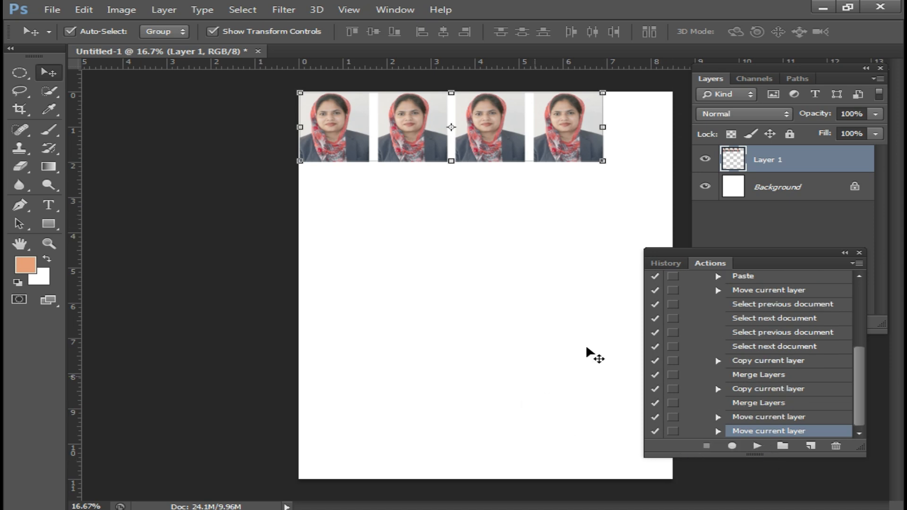
Close the Untitled-1 document without saving and restore the minimized IMG_5419a.jpg window
left_click(258, 52)
left_click(461, 208)
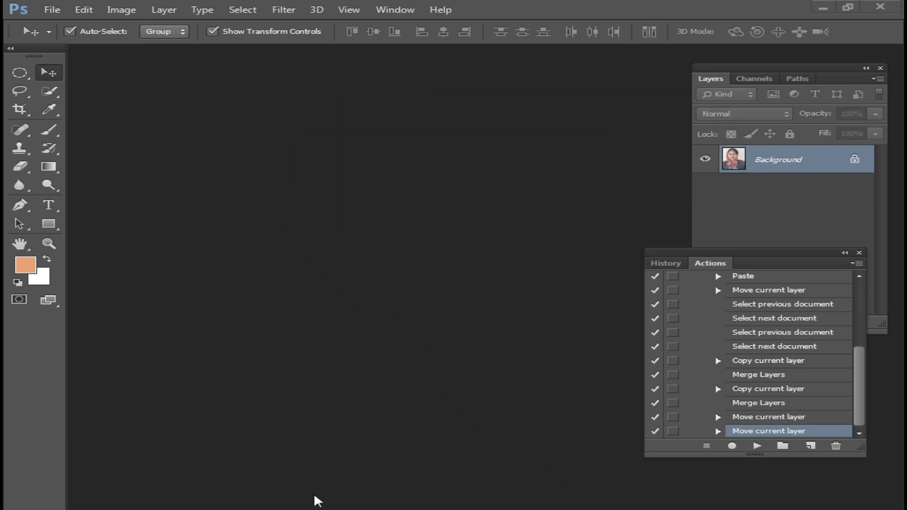
mouse_move(577, 487)
left_click(618, 456)
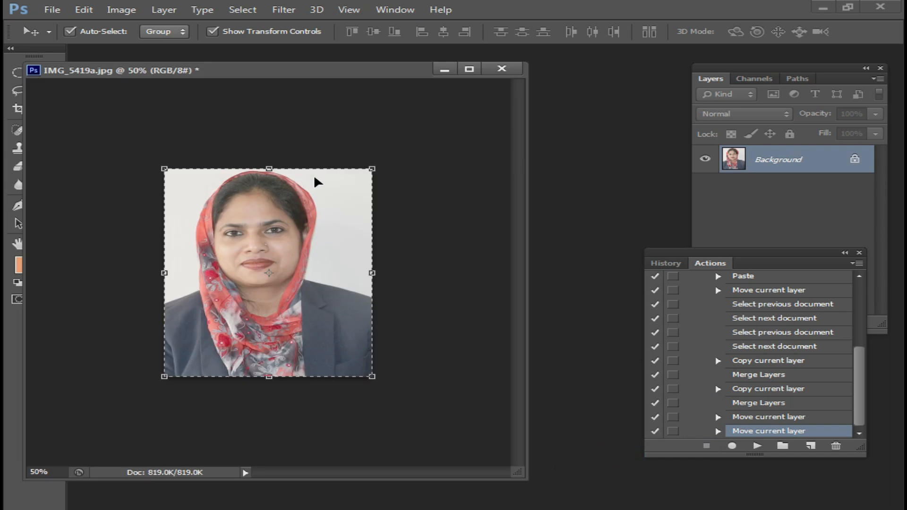
Deselect the portrait, play Action 2 on it and float the generated Untitled-1 page in its own window
left_click(18, 72)
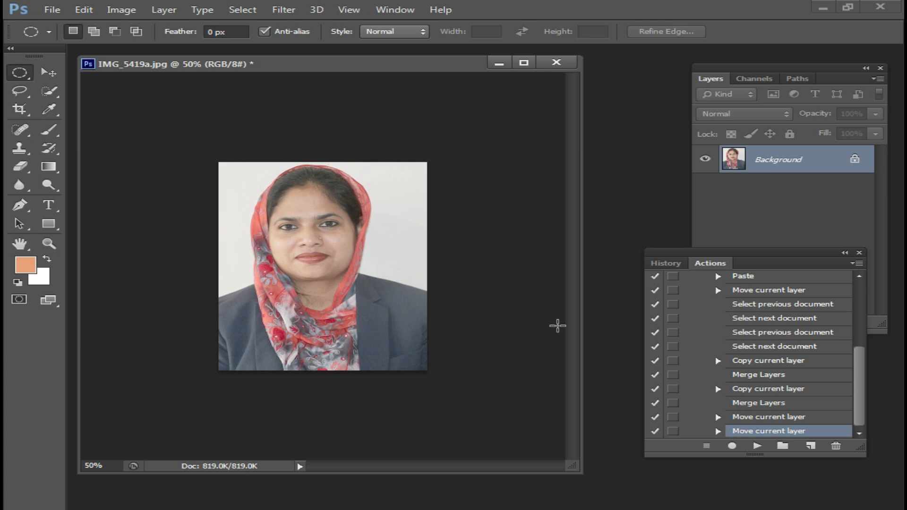
key("F11")
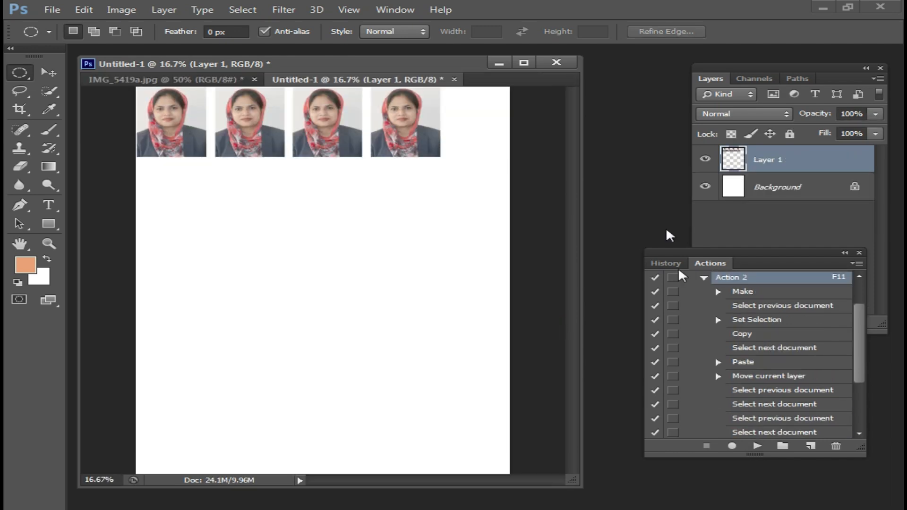
left_click_drag(381, 80, 400, 148)
left_click_drag(549, 135, 400, 151)
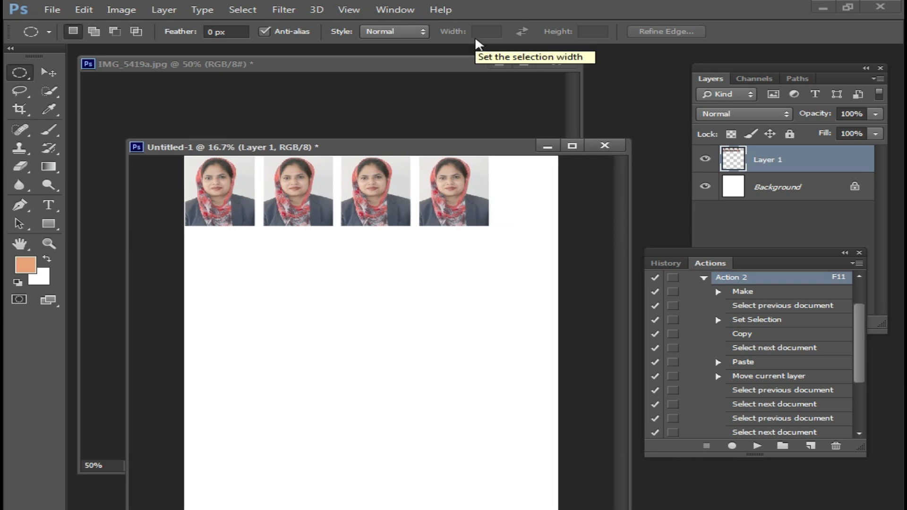
left_click_drag(467, 151, 450, 192)
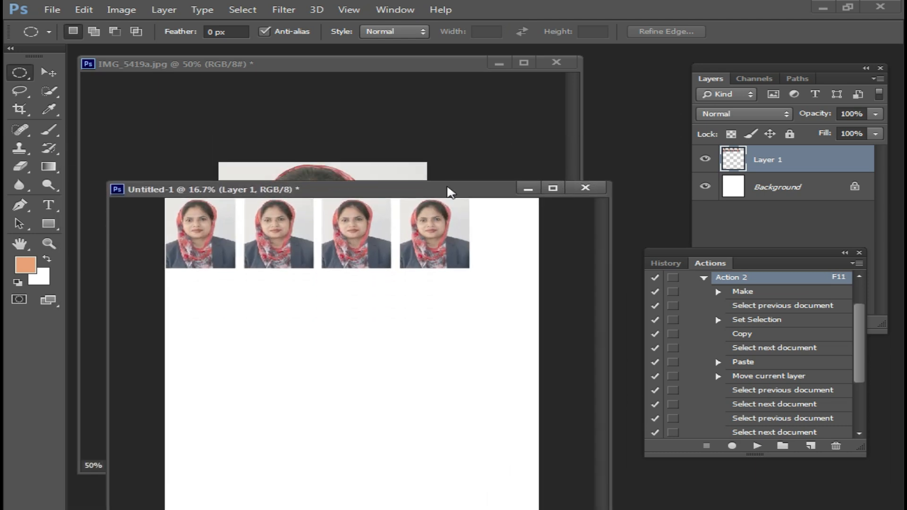
Collapse Action 2 and Set 2 in the list of actions
left_click(703, 277)
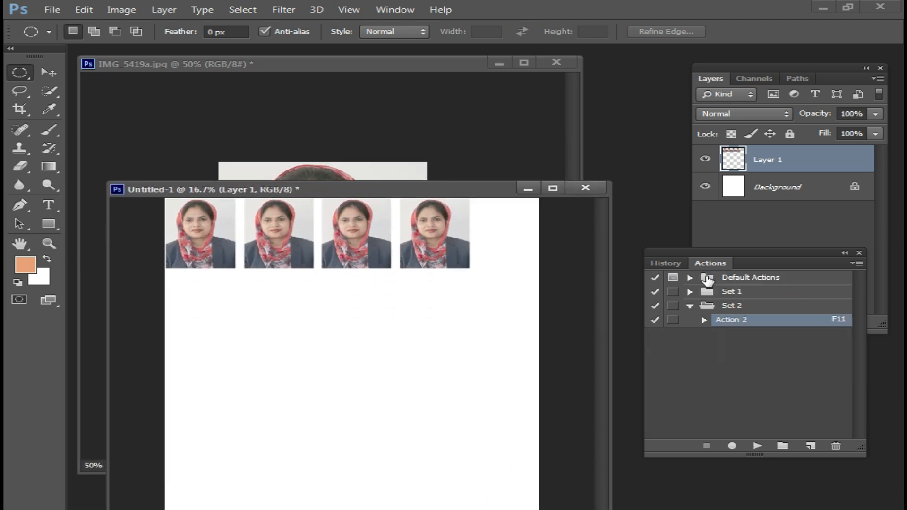
left_click(690, 306)
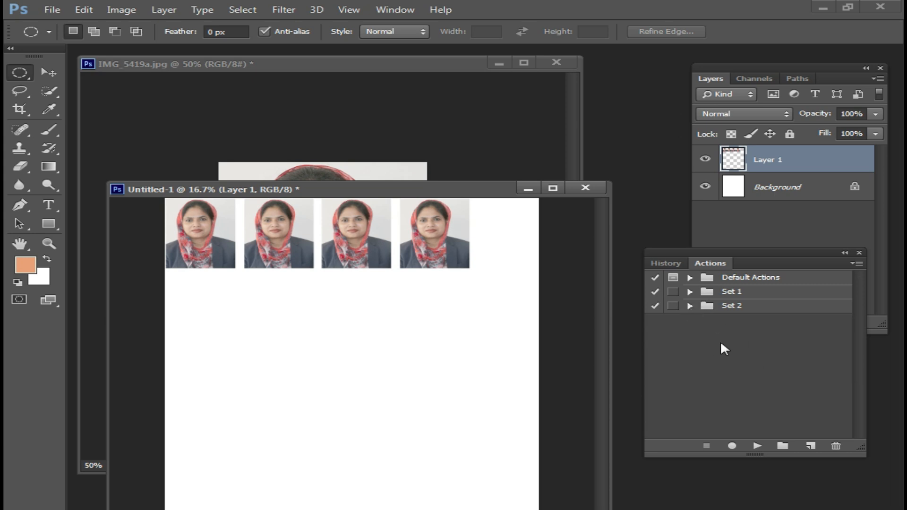
left_click_drag(430, 187, 508, 160)
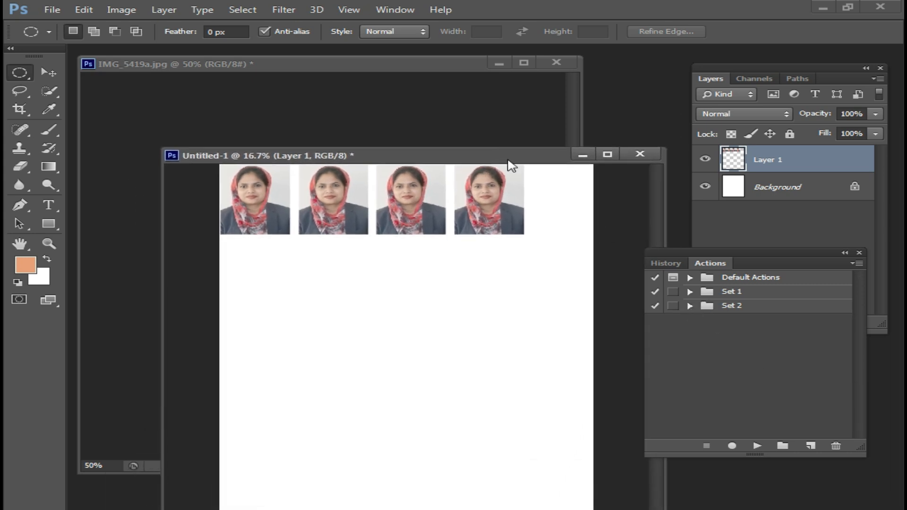
left_click(424, 64)
left_click_drag(421, 66, 369, 68)
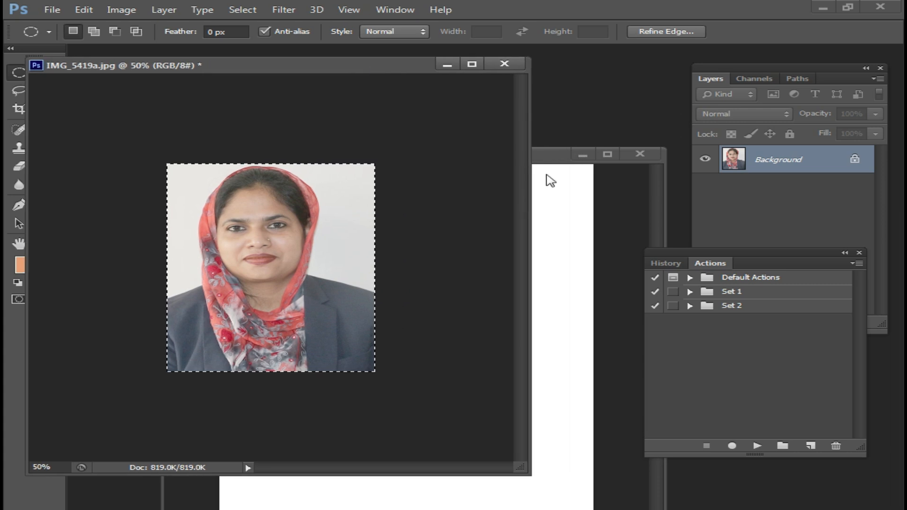
left_click(529, 159)
left_click_drag(531, 163, 475, 153)
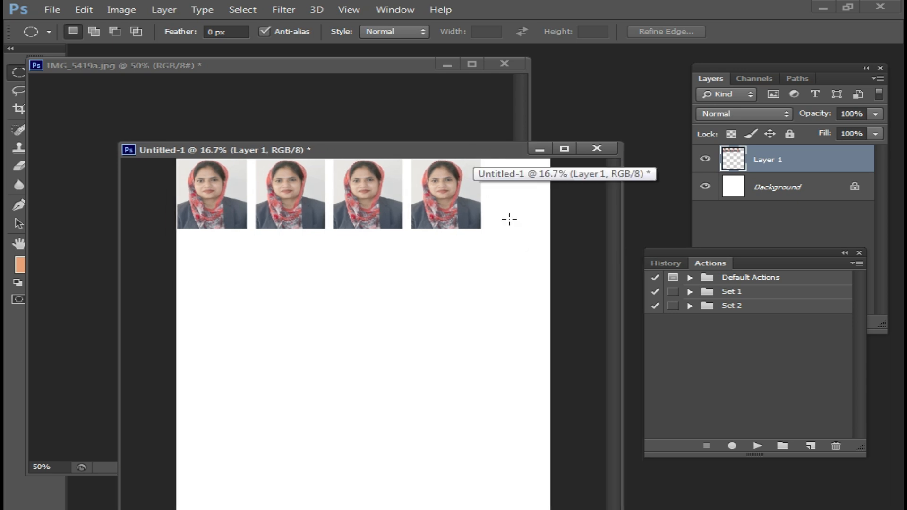
left_click_drag(486, 152, 528, 197)
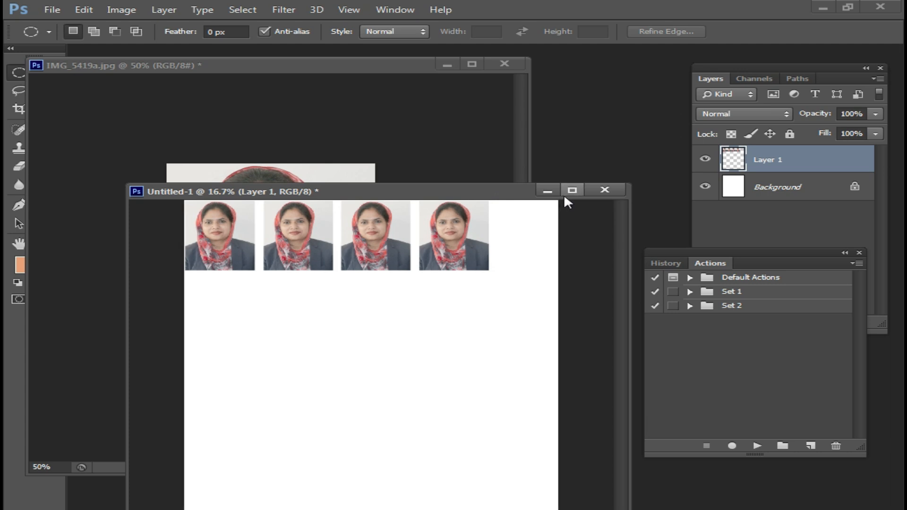
left_click_drag(488, 194, 468, 166)
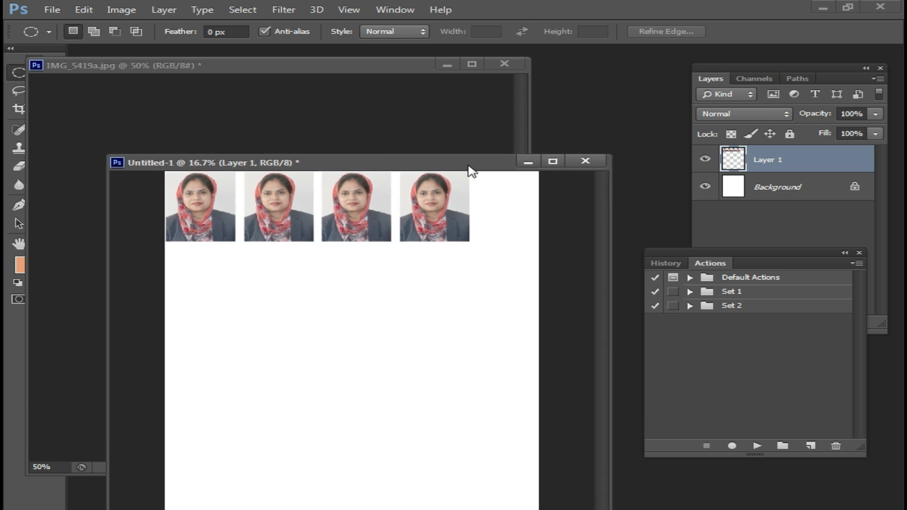